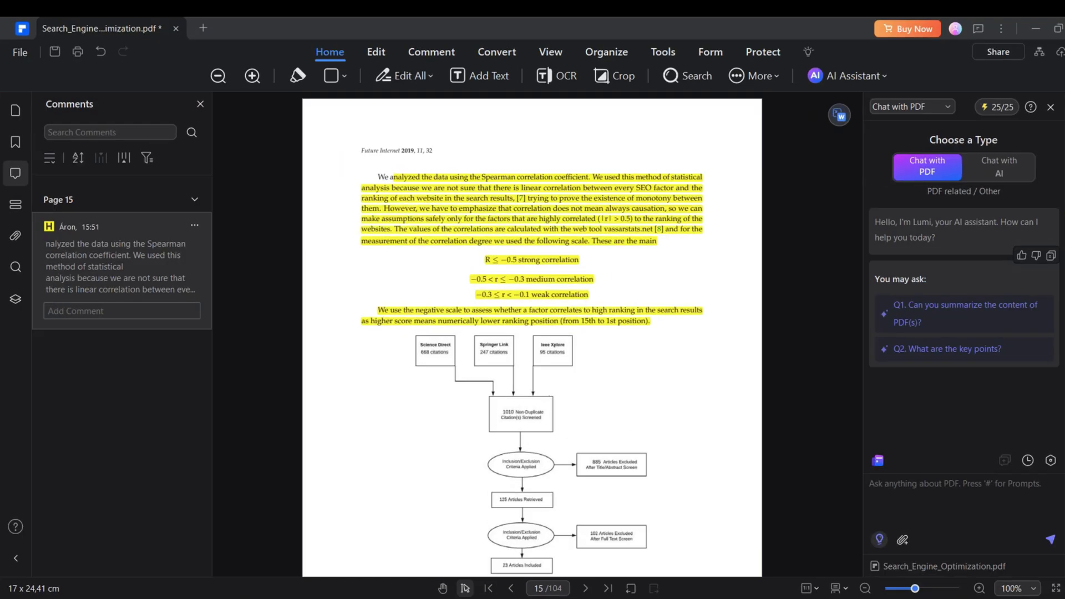
Enter 'Give me an examp' and bring up the text and image editing tools on Chapter 13
{"action": "type", "text": "Give me an examp"}
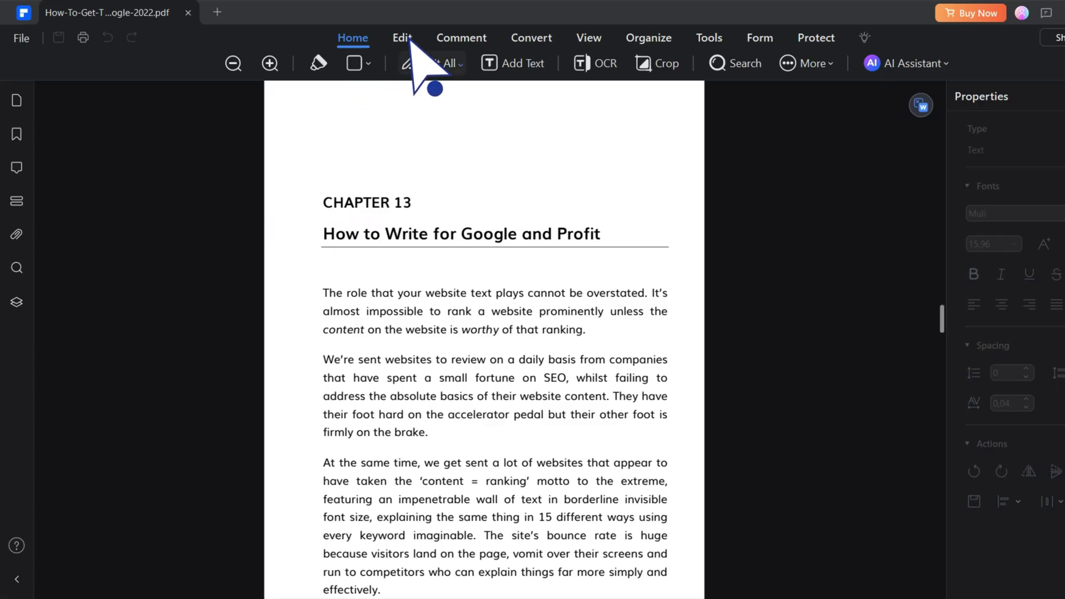
{"action": "left_click", "coordinate": [403, 39]}
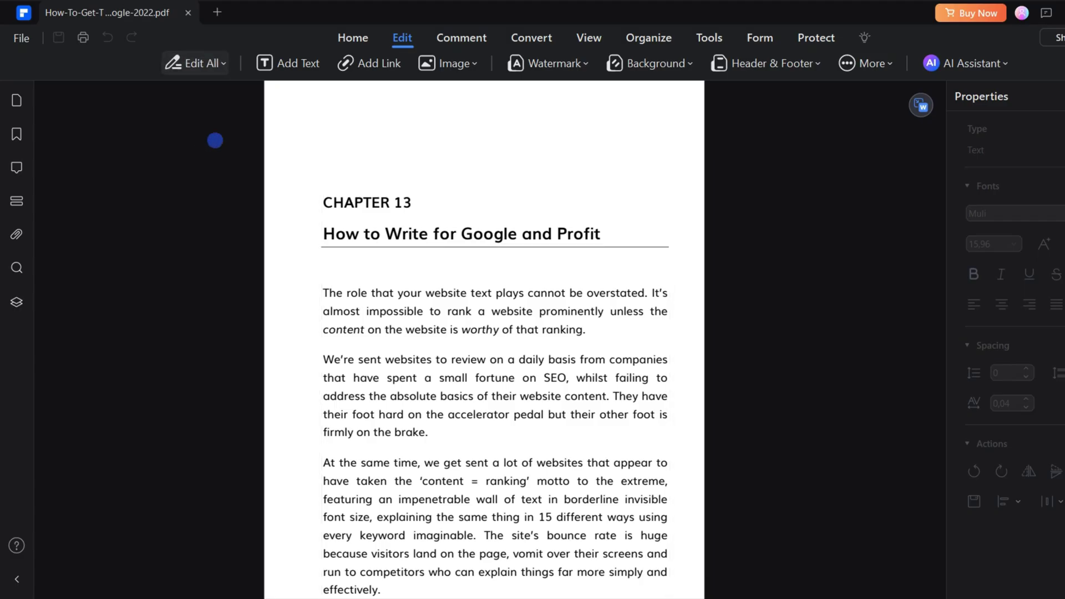
Make all text and images editable, nudge the Chapter 13 heading right, and set it in Courier
{"action": "left_click", "coordinate": [223, 63]}
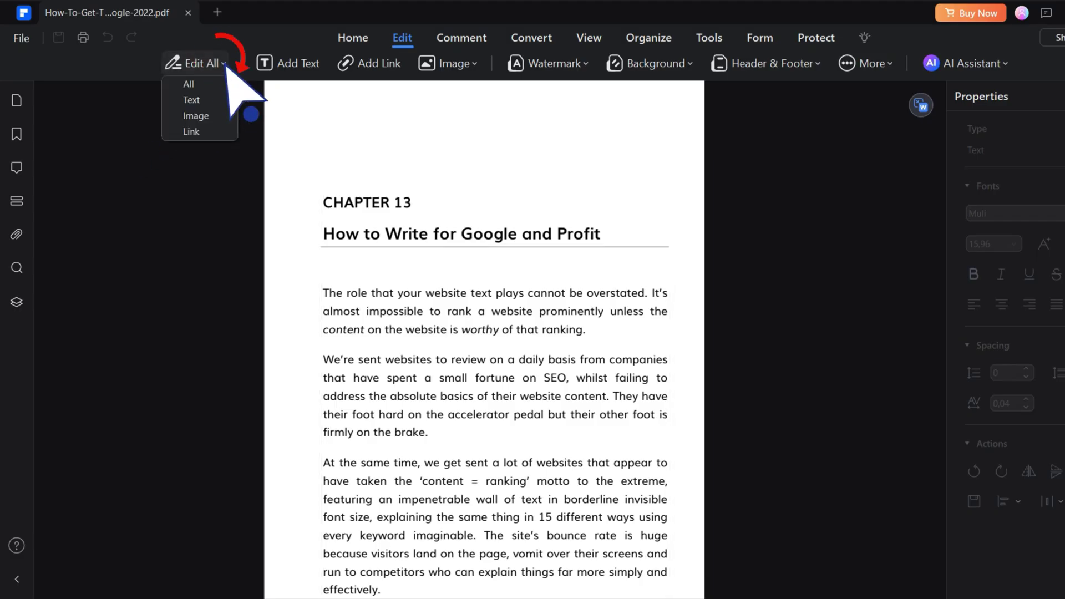
{"action": "left_click", "coordinate": [189, 83]}
{"action": "left_click", "coordinate": [444, 233]}
{"action": "left_click_drag", "start_coordinate": [444, 233], "coordinate": [491, 233]}
{"action": "left_click", "coordinate": [998, 213]}
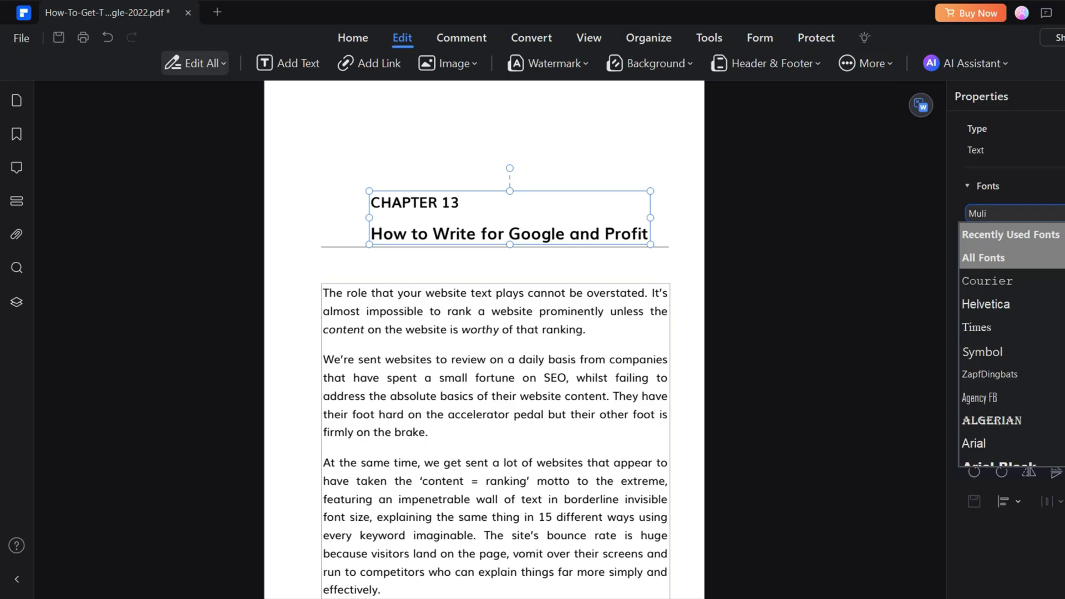
{"action": "left_click", "coordinate": [987, 281]}
Insert the seo-2 image file onto the page below the heading
{"action": "left_click", "coordinate": [494, 389]}
{"action": "scroll", "coordinate": [493, 388], "scroll_direction": "down", "scroll_amount": 2}
{"action": "scroll", "coordinate": [494, 388], "scroll_direction": "down", "scroll_amount": 2}
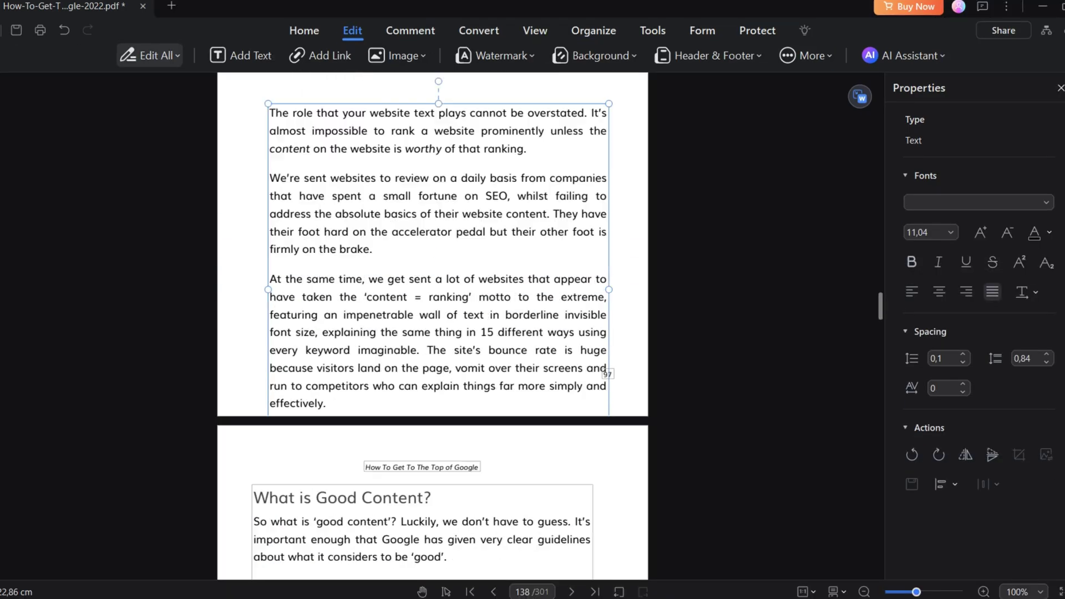
{"action": "scroll", "coordinate": [493, 388], "scroll_direction": "up", "scroll_amount": 6}
{"action": "left_click", "coordinate": [397, 56]}
{"action": "left_click", "coordinate": [409, 76]}
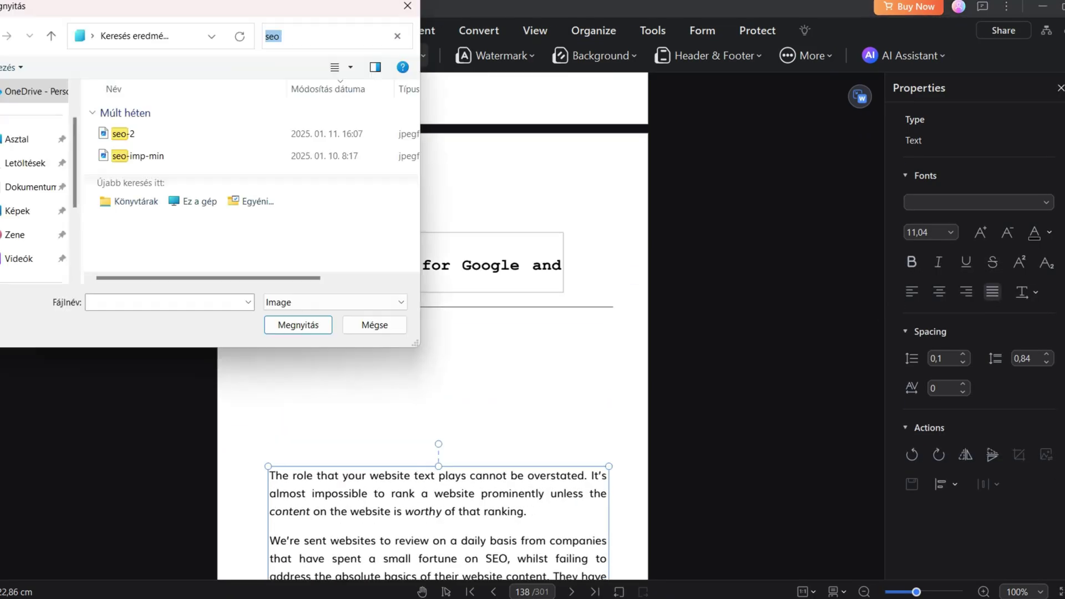
{"action": "left_click", "coordinate": [123, 133]}
{"action": "left_click", "coordinate": [298, 325]}
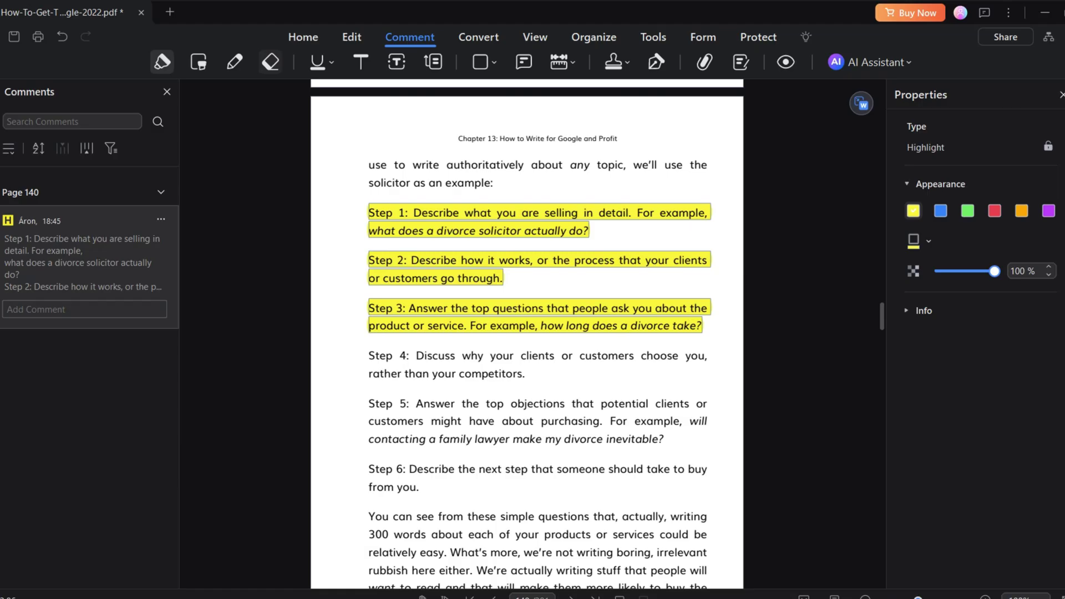
Underline Step 4, attach a yellow 'Check this step' note beside it, and browse the stamps list
{"action": "left_click_drag", "start_coordinate": [369, 355], "coordinate": [525, 374]}
{"action": "left_click", "coordinate": [721, 342]}
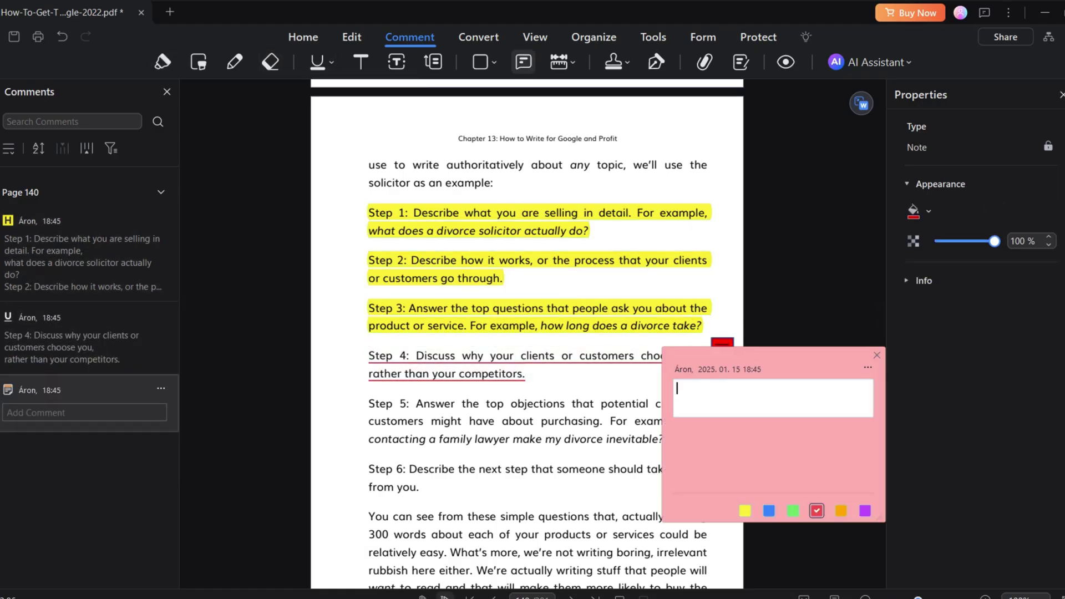
{"action": "type", "text": "Check this s"}
{"action": "left_click", "coordinate": [745, 511]}
{"action": "left_click", "coordinate": [627, 61]}
{"action": "mouse_move", "coordinate": [704, 115]}
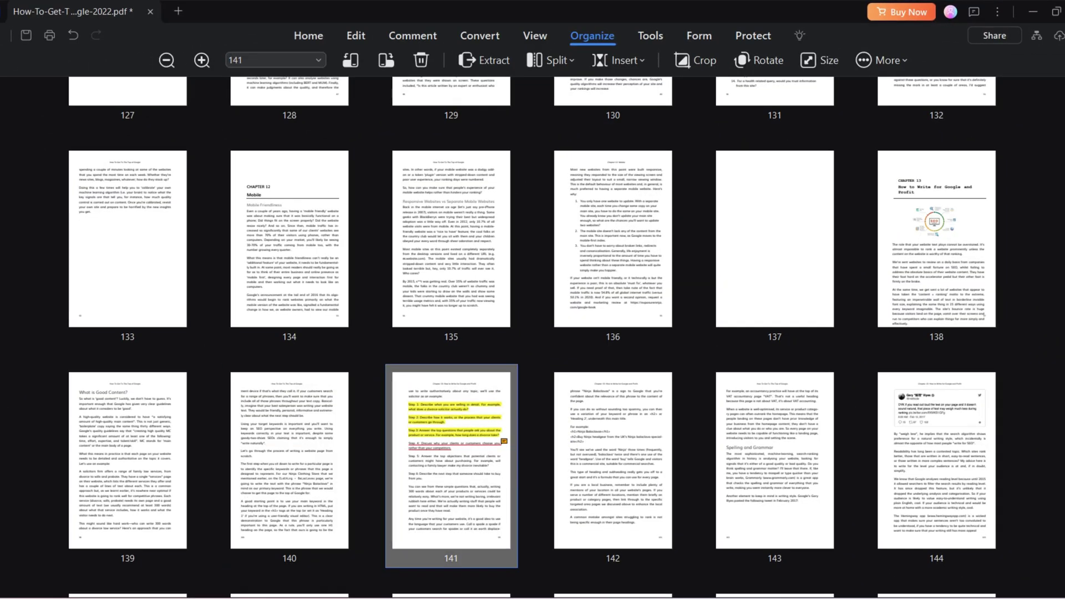
Leave page 142's rotation unchanged and add a blank page right after it
{"action": "left_click", "coordinate": [613, 460]}
{"action": "left_click", "coordinate": [758, 59]}
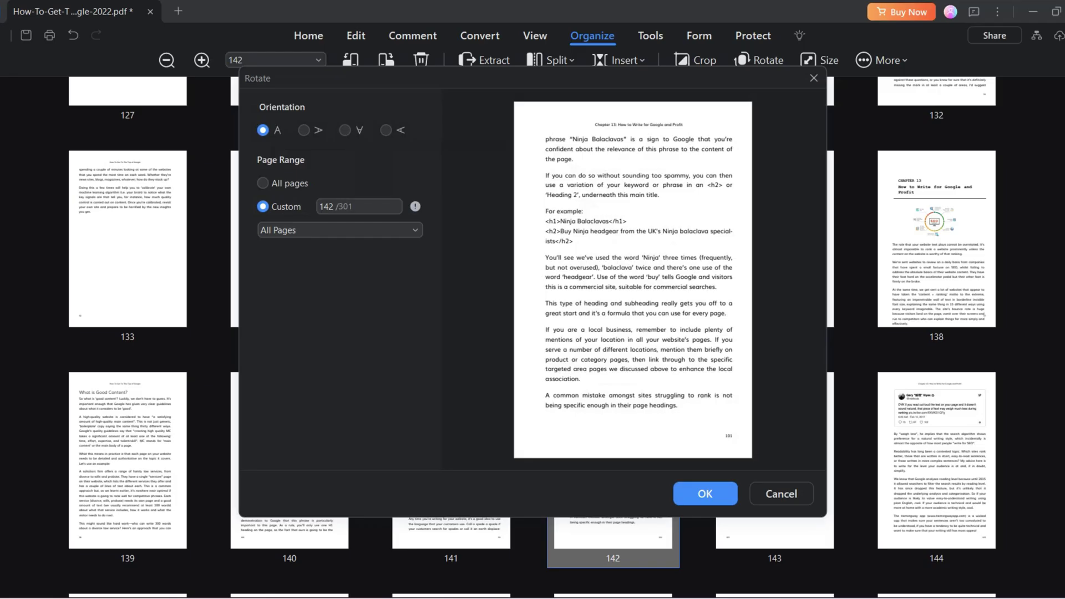
{"action": "left_click", "coordinate": [303, 130]}
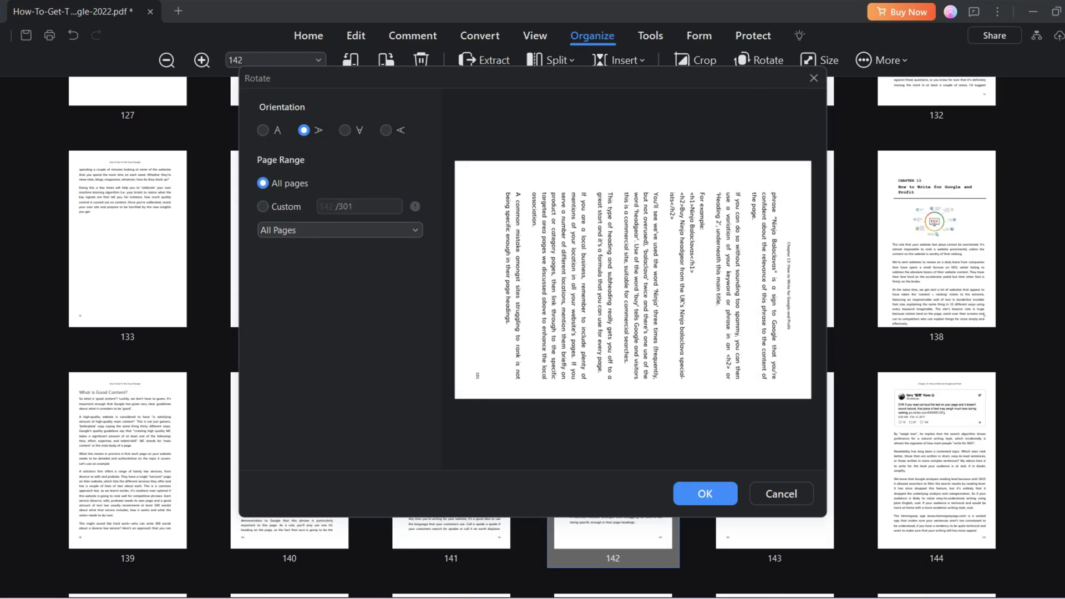
{"action": "left_click", "coordinate": [263, 130]}
{"action": "left_click", "coordinate": [781, 493]}
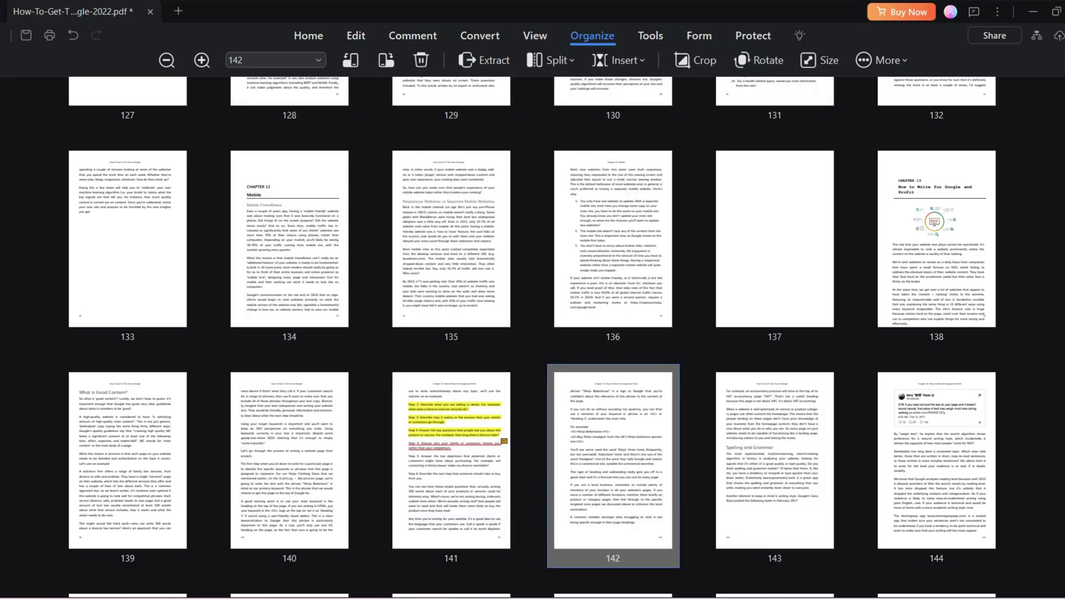
{"action": "left_click", "coordinate": [634, 81]}
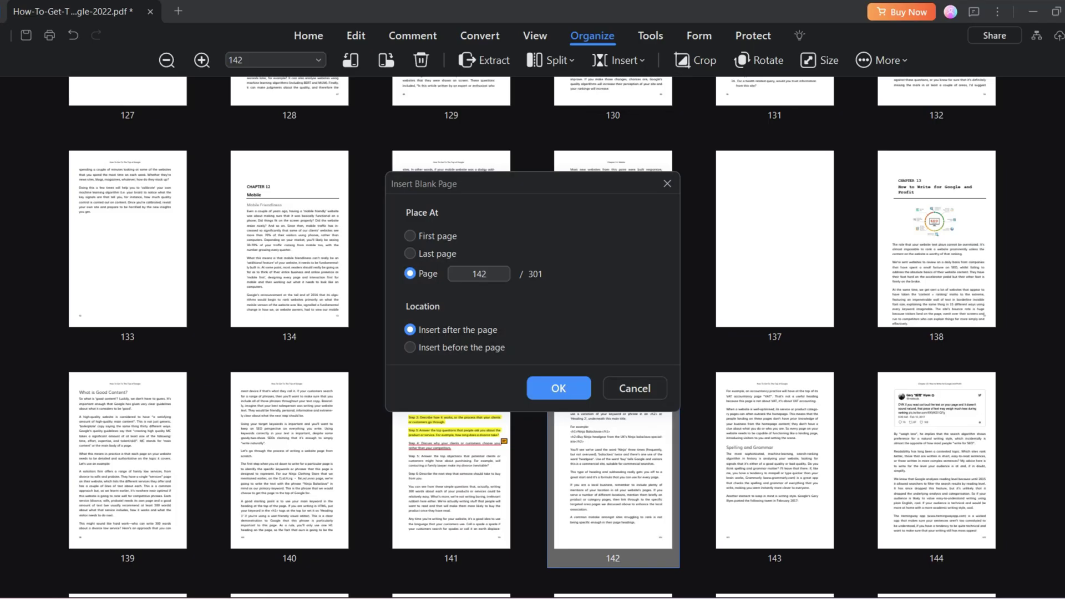
{"action": "left_click", "coordinate": [559, 388]}
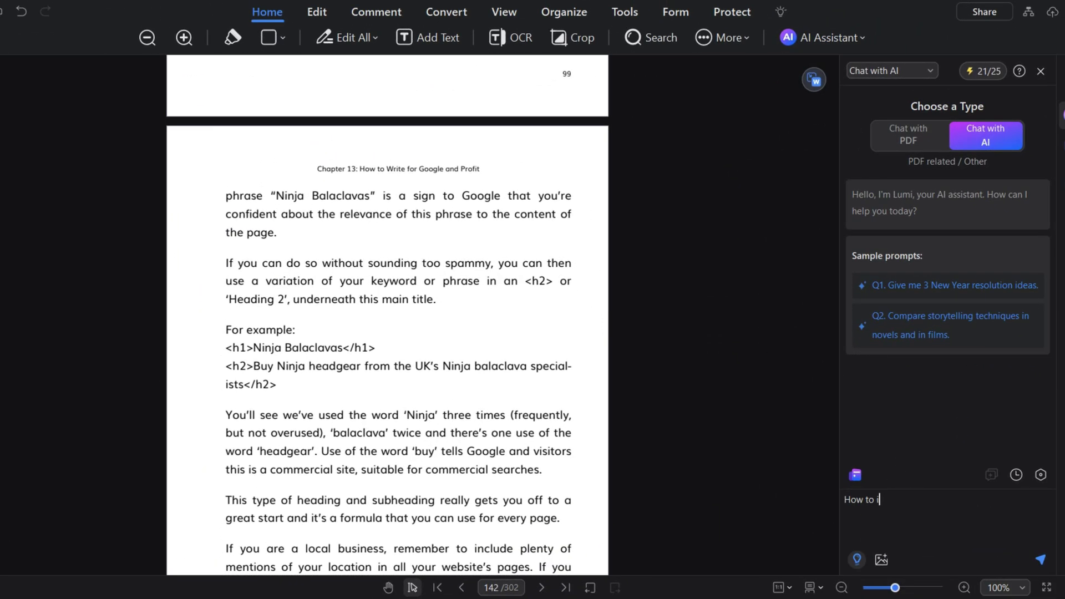
Send the 'SEO?' question to the AI chat, then point to the AI Summarize options
{"action": "type", "text": "SEO?"}
{"action": "key", "text": "Return"}
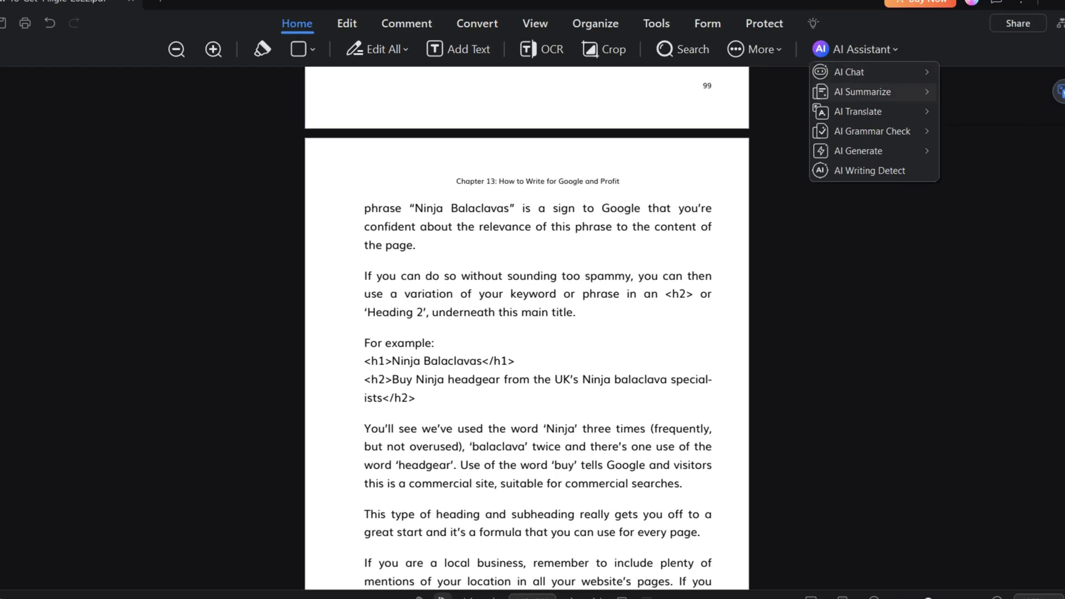
{"action": "mouse_move", "coordinate": [865, 91]}
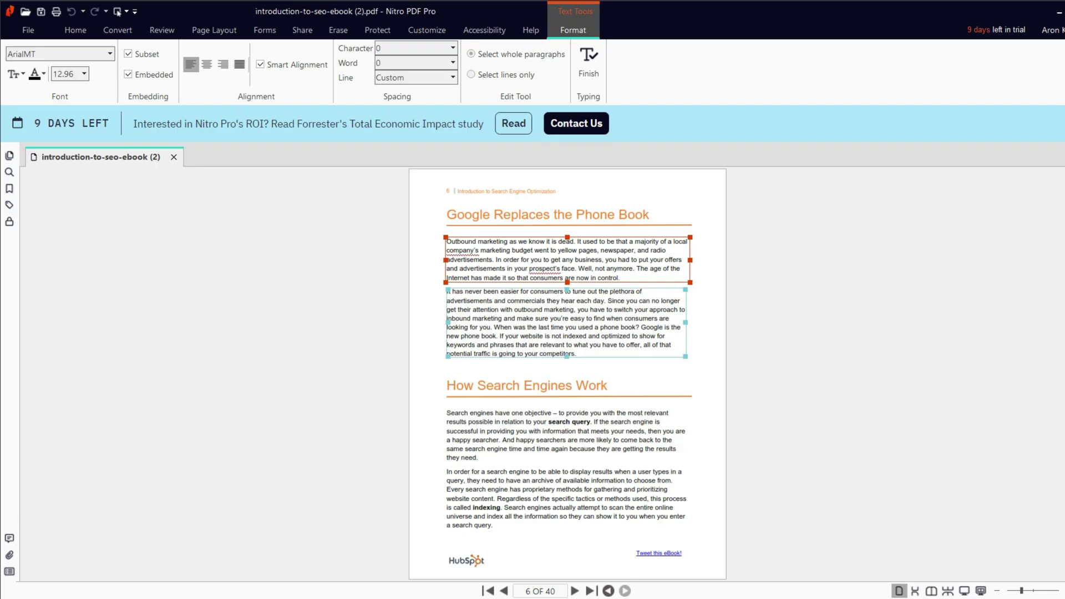
Move the second paragraph lower and make the first paragraph's closing sentences red at size 14
{"action": "left_click_drag", "start_coordinate": [567, 291], "coordinate": [563, 311]}
{"action": "left_click", "coordinate": [566, 239]}
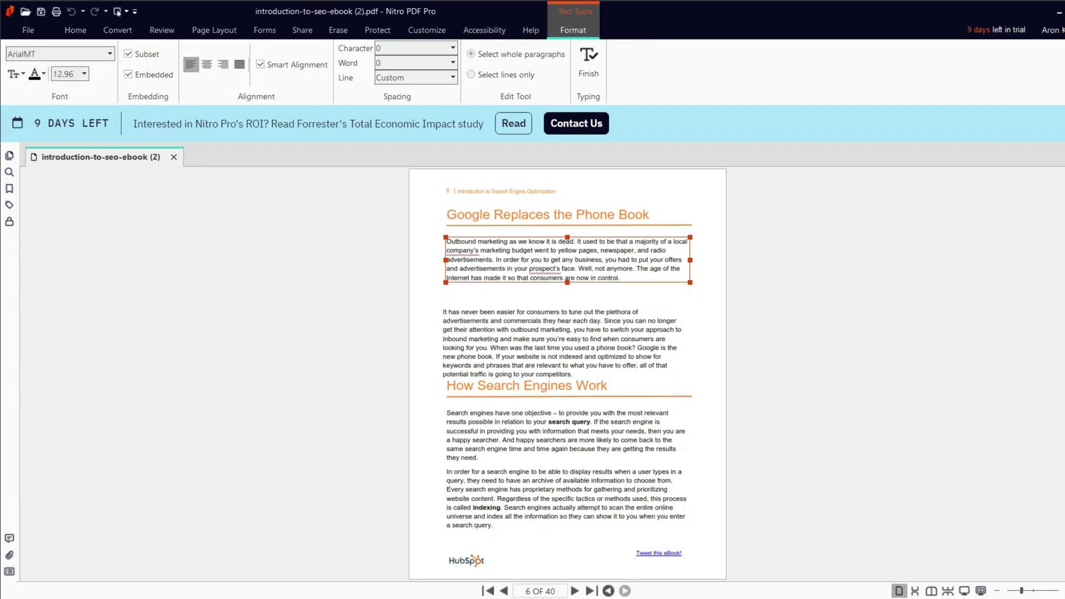
{"action": "left_click", "coordinate": [645, 276]}
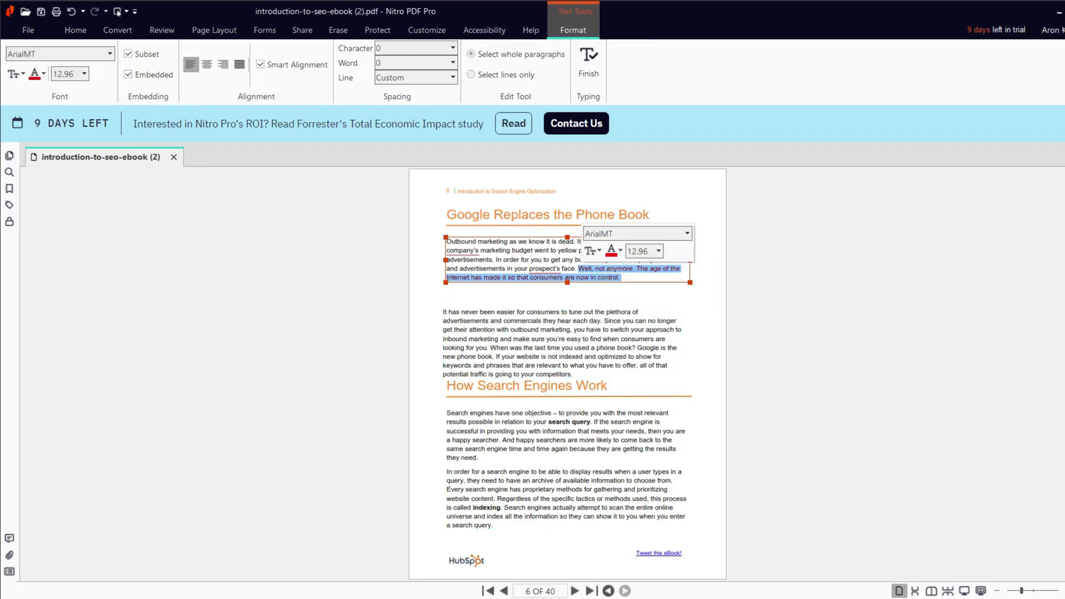
{"action": "left_click", "coordinate": [658, 250]}
{"action": "left_click", "coordinate": [636, 331]}
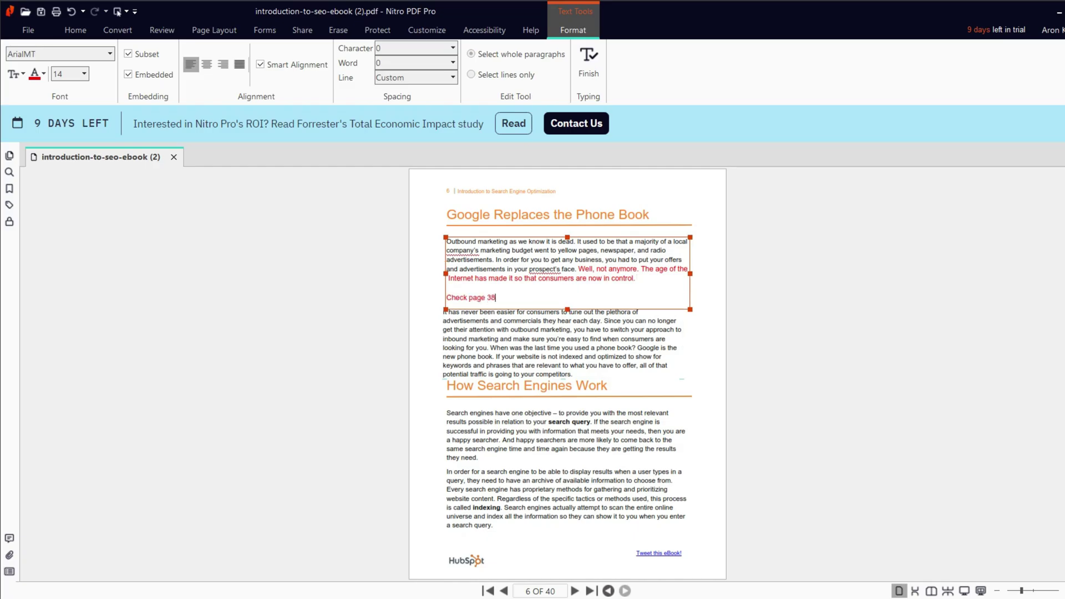
{"action": "key", "text": "Escape"}
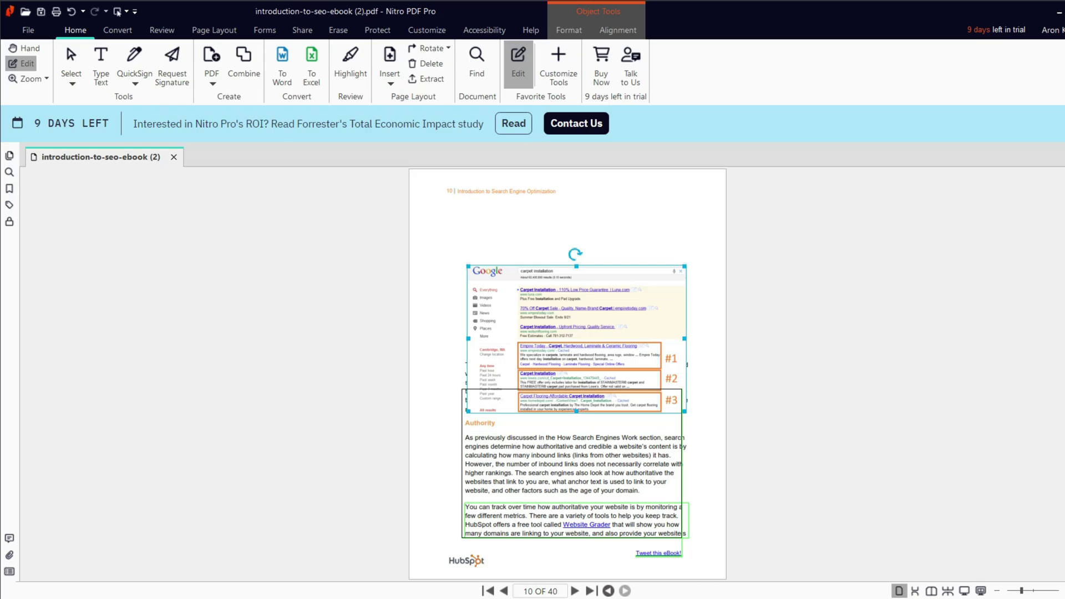
Undo the screenshot move and highlight page 14 from 'As you already know' through 'just fine'
{"action": "key", "text": "ctrl+z"}
{"action": "key", "text": "ctrl+z"}
{"action": "key", "text": "ctrl+z"}
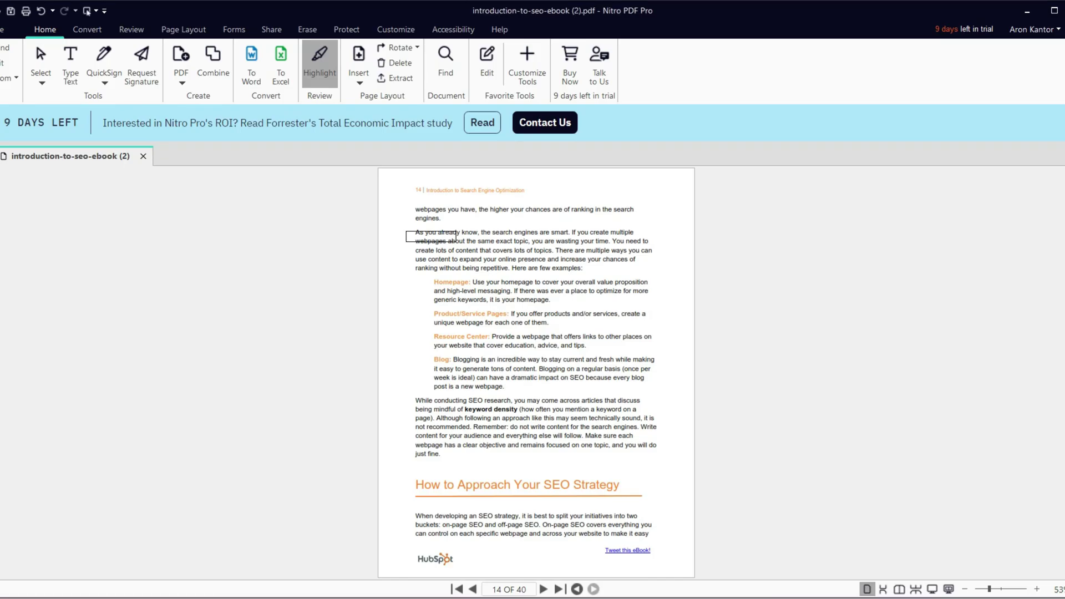
{"action": "left_click_drag", "start_coordinate": [457, 242], "coordinate": [678, 469]}
{"action": "left_click_drag", "start_coordinate": [462, 361], "coordinate": [433, 281]}
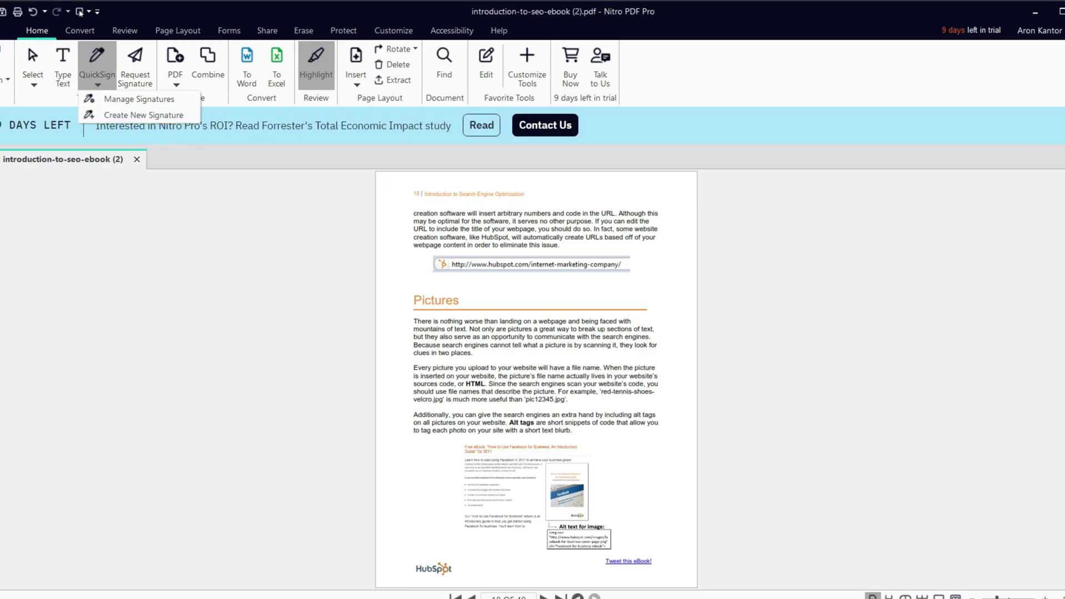
Start a new signature, type the signer's name as handwriting, then switch to drawing it
{"action": "left_click", "coordinate": [143, 115]}
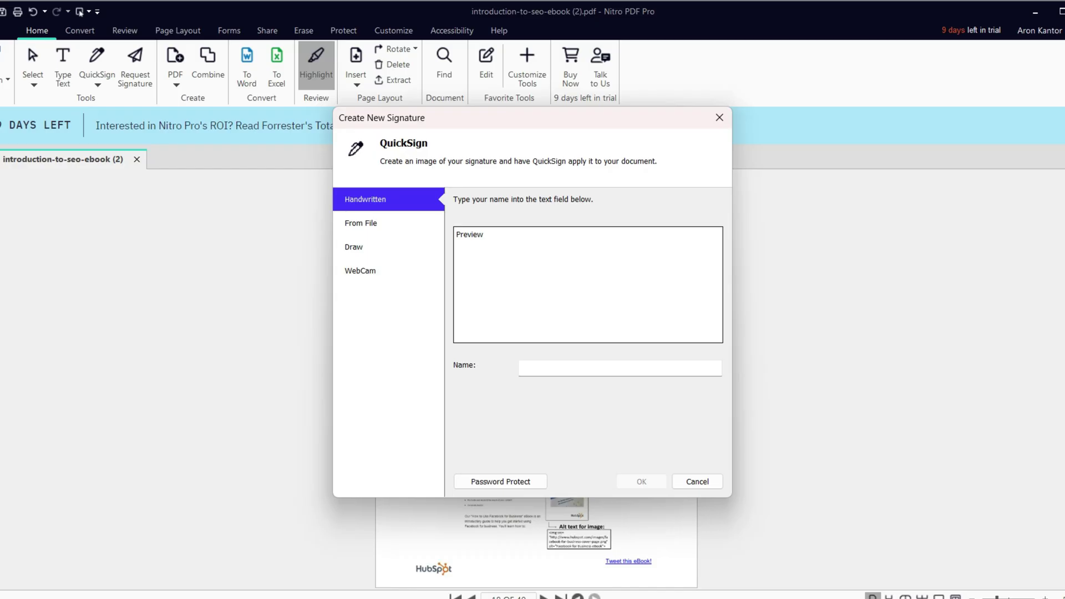
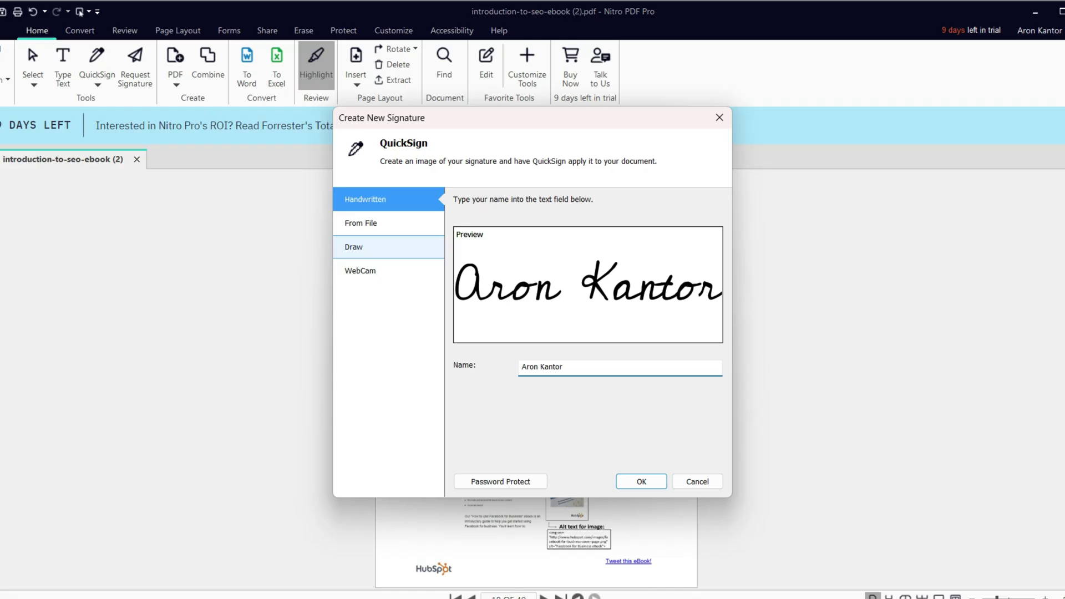
{"action": "left_click", "coordinate": [366, 247]}
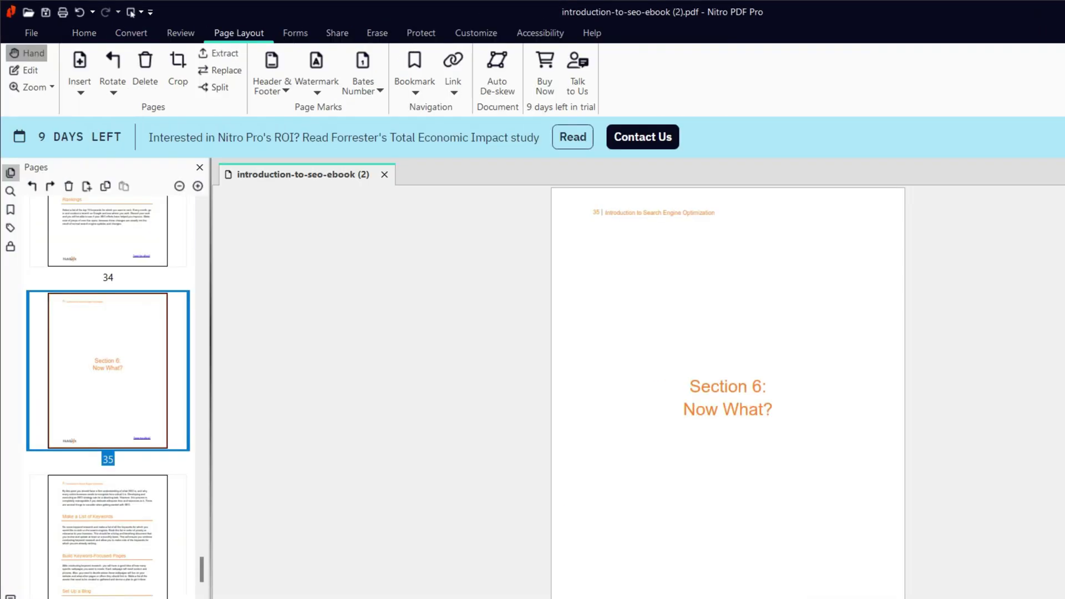
Scroll up the Pages panel to the page before Section 6: Now What?
{"action": "scroll", "coordinate": [108, 388], "scroll_direction": "up", "scroll_amount": 5}
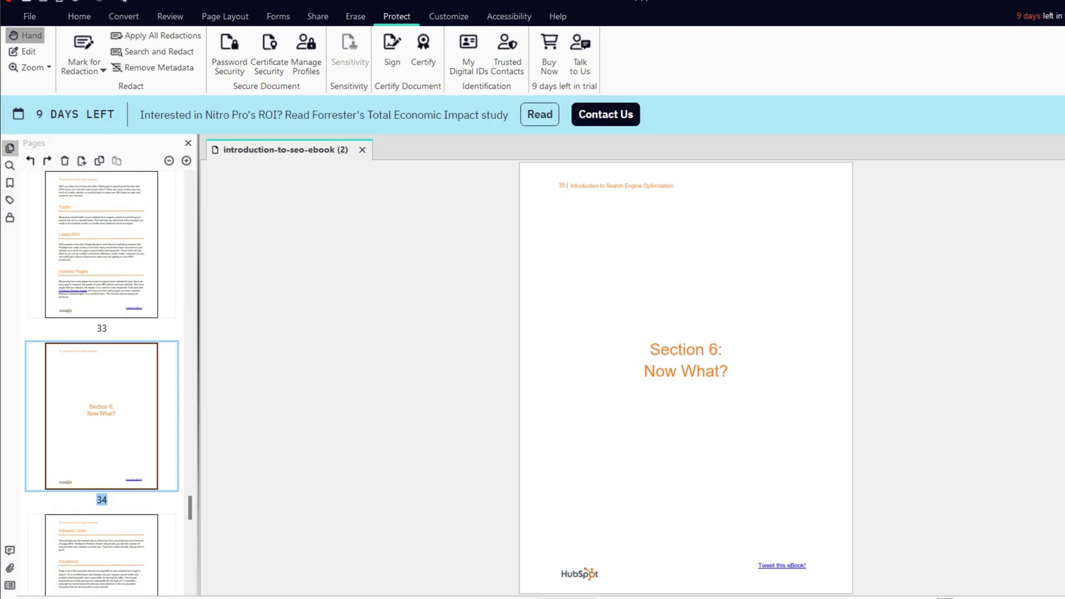
In Password Security, require both an open password and a permissions password, and confirm the permissions password
{"action": "left_click", "coordinate": [228, 51]}
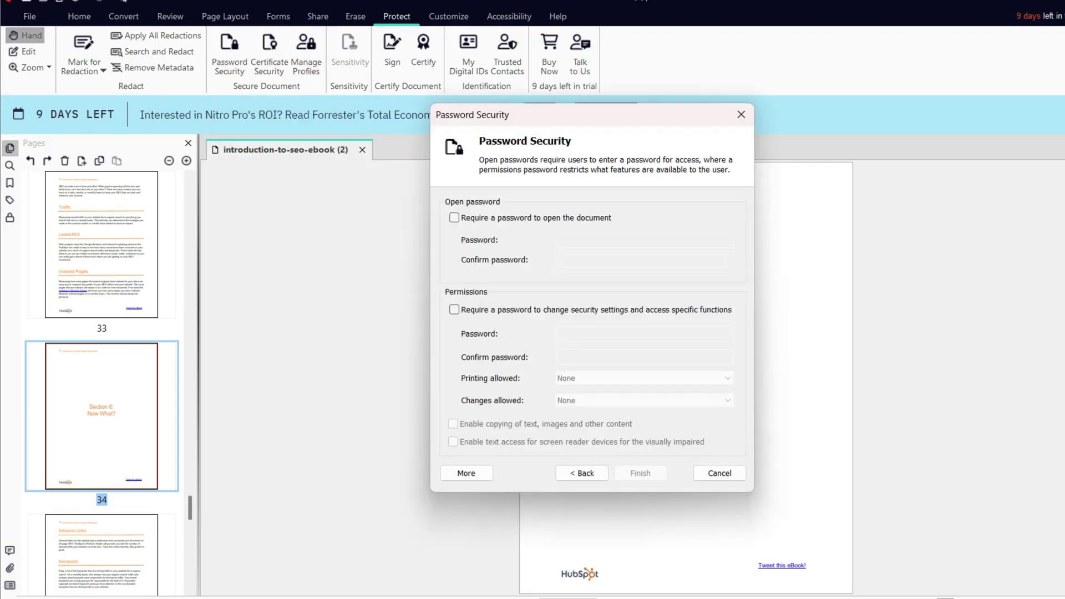
{"action": "left_click", "coordinate": [453, 217]}
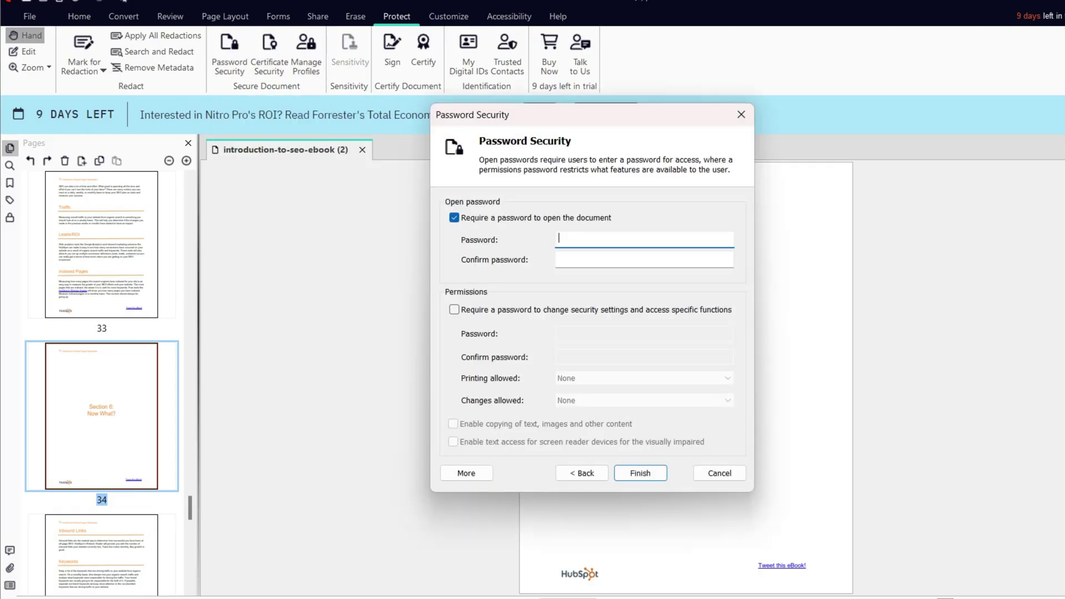
{"action": "left_click", "coordinate": [454, 309]}
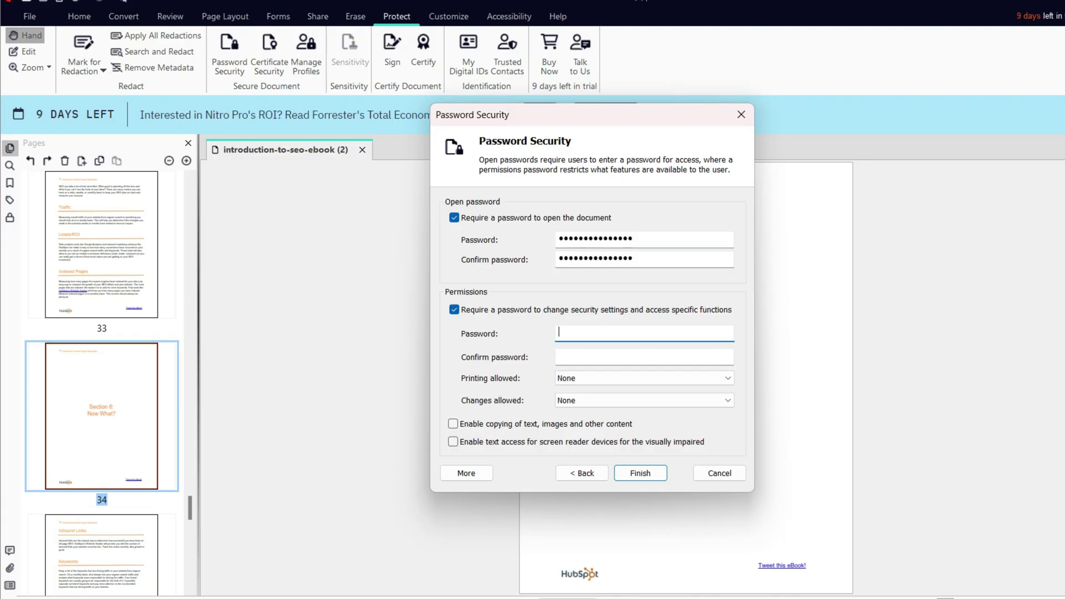
{"action": "left_click", "coordinate": [644, 357]}
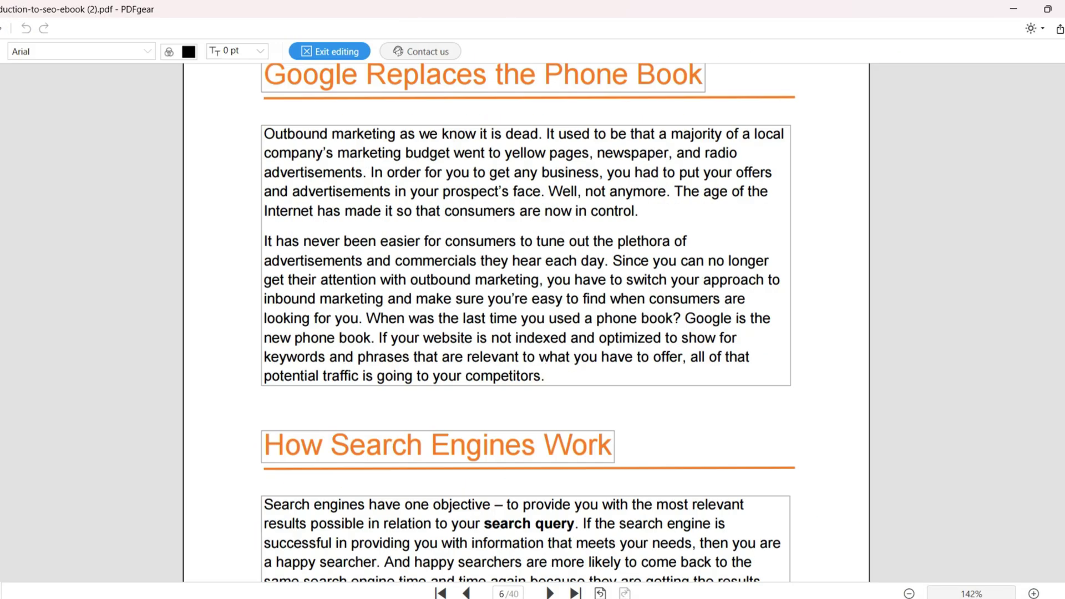
Add a new red line "This relates to Page 32." after the first paragraph
{"action": "left_click", "coordinate": [638, 210]}
{"action": "key", "text": "Return"}
{"action": "type", "text": "This relates to Page 32."}
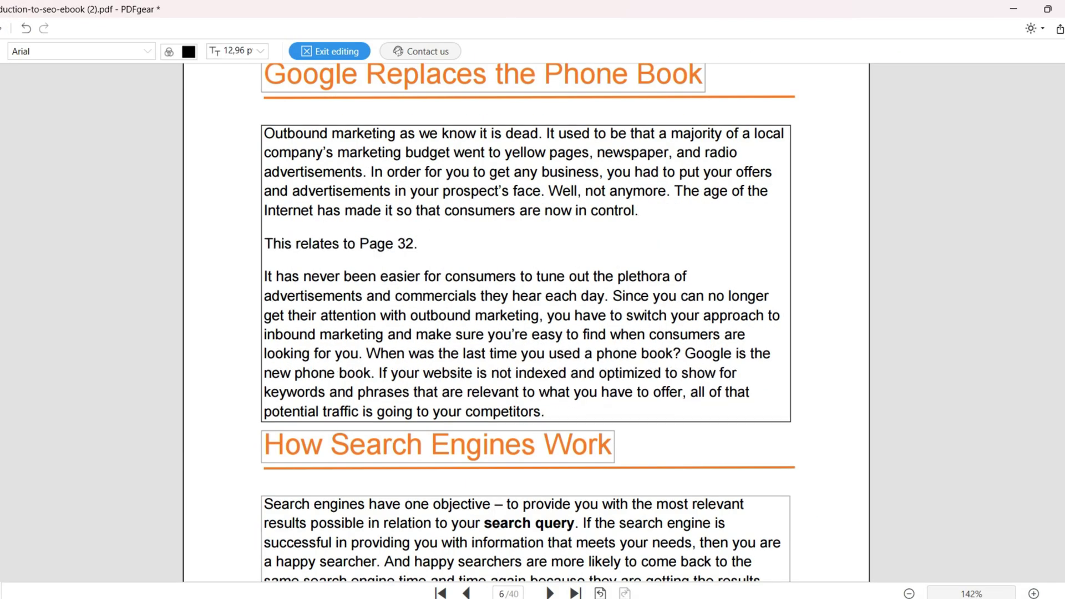
{"action": "key", "text": "shift+Home"}
{"action": "left_click", "coordinate": [189, 51]}
{"action": "left_click", "coordinate": [185, 204]}
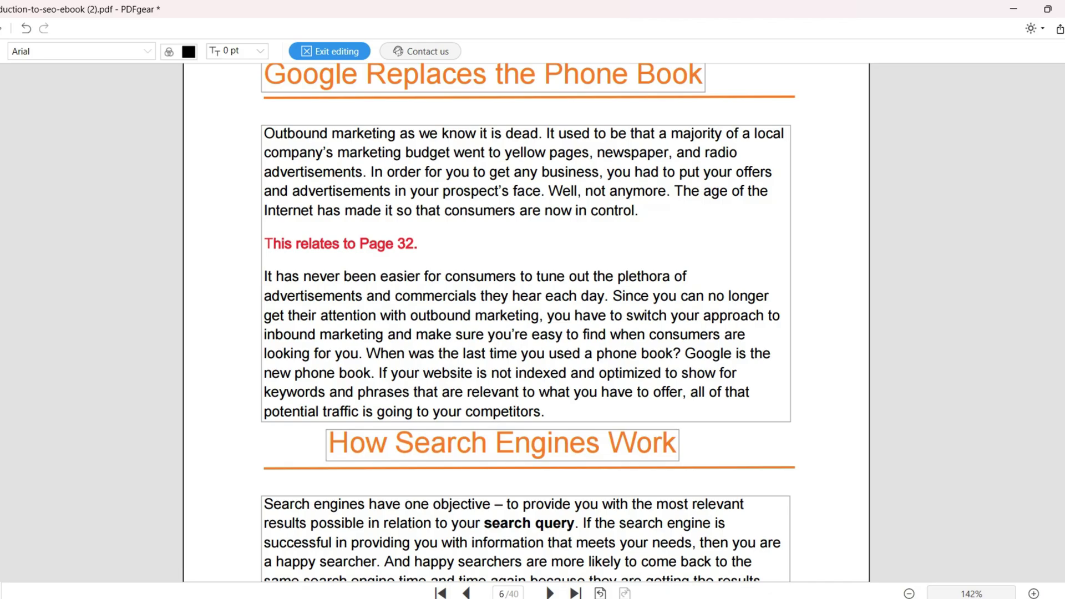
Set all text in the search-engines text box to 10 pt and finish editing
{"action": "scroll", "coordinate": [526, 321], "scroll_direction": "up", "scroll_amount": 1}
{"action": "scroll", "coordinate": [526, 322], "scroll_direction": "down", "scroll_amount": 7}
{"action": "left_click", "coordinate": [257, 226]}
{"action": "key", "text": "ctrl+a"}
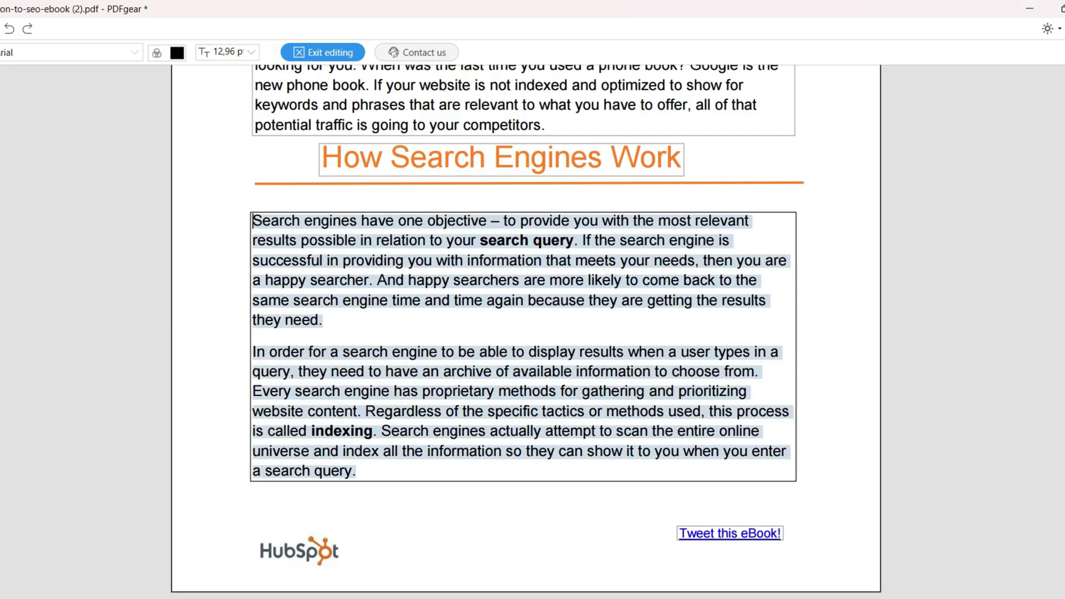
{"action": "left_click", "coordinate": [251, 51]}
{"action": "left_click", "coordinate": [227, 149]}
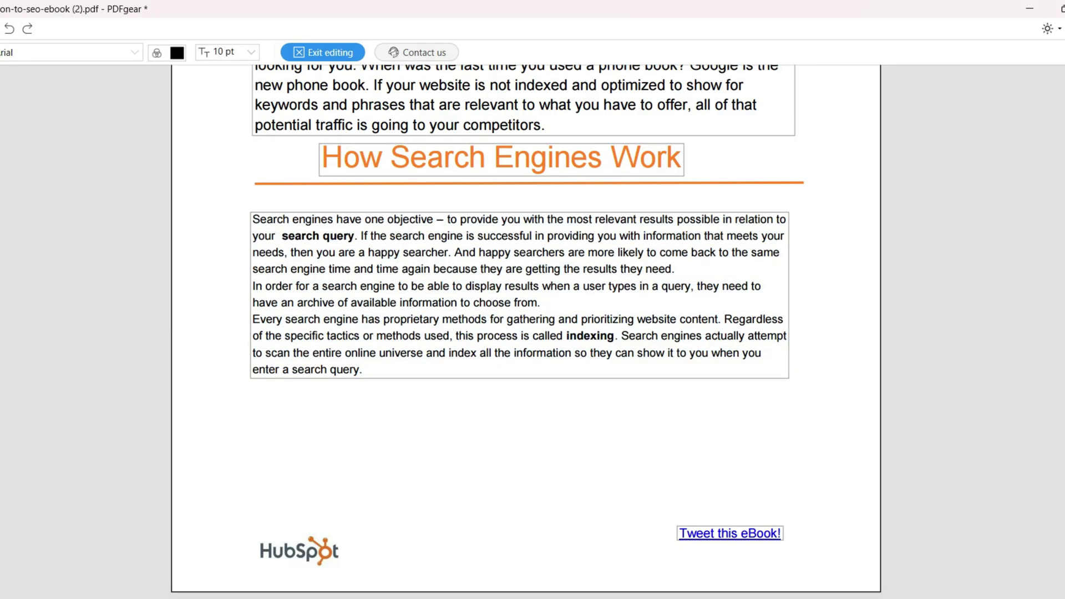
{"action": "key", "text": "Escape"}
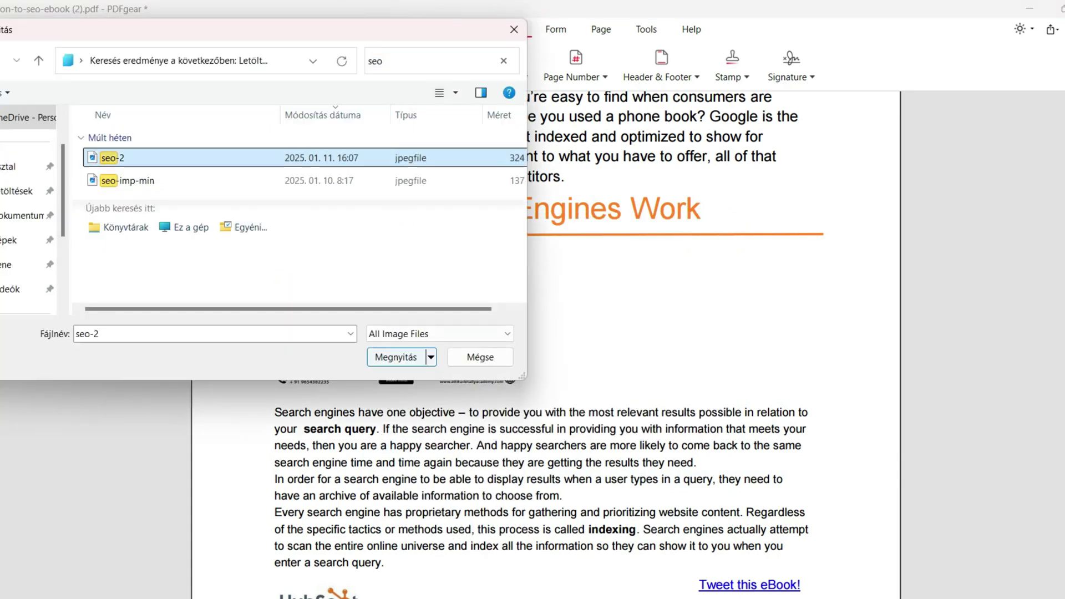
Insert the seo-3 diagram beside the first SEO infographic below the heading
{"action": "key", "text": "Return"}
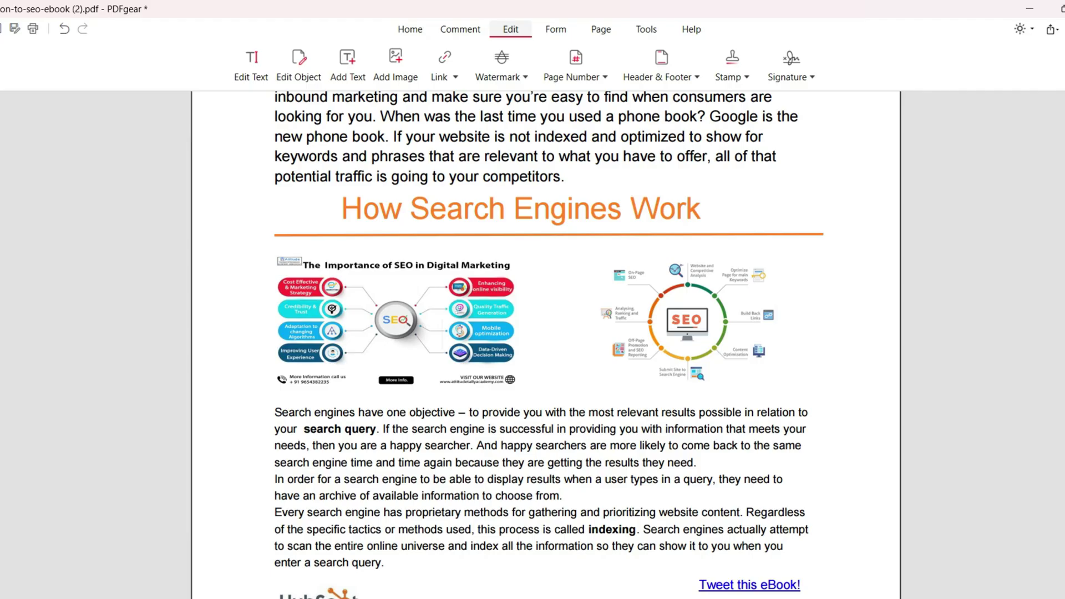
{"action": "scroll", "coordinate": [546, 344], "scroll_direction": "down", "scroll_amount": 1}
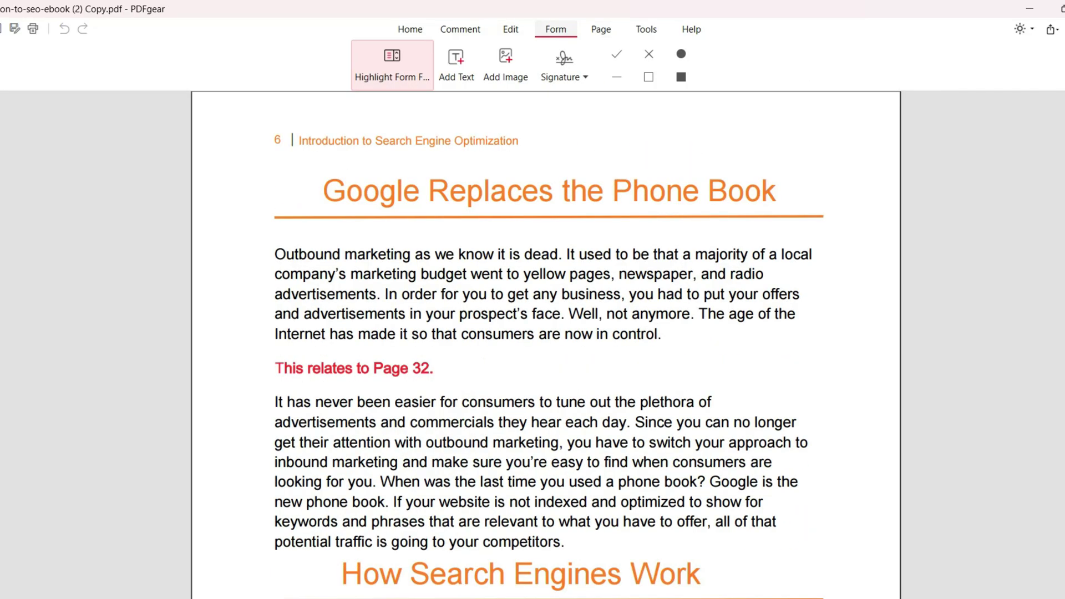
{"action": "left_click", "coordinate": [510, 28]}
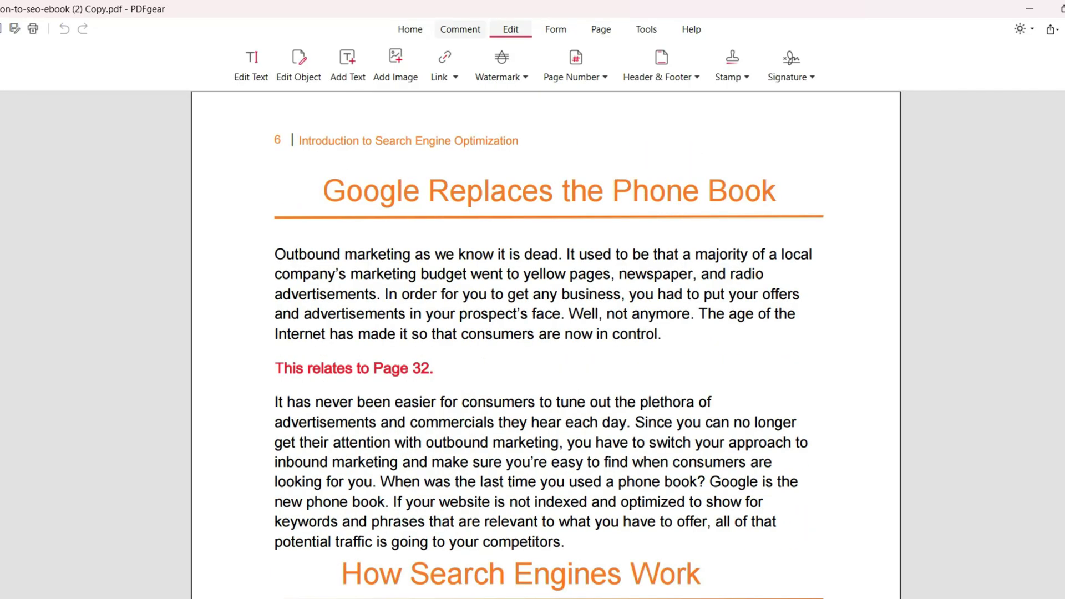
Move page 19 (Title Tags & Meta Tags) to position 17 in the thumbnails
{"action": "left_click", "coordinate": [601, 29]}
{"action": "left_click_drag", "start_coordinate": [59, 344], "coordinate": [776, 155]}
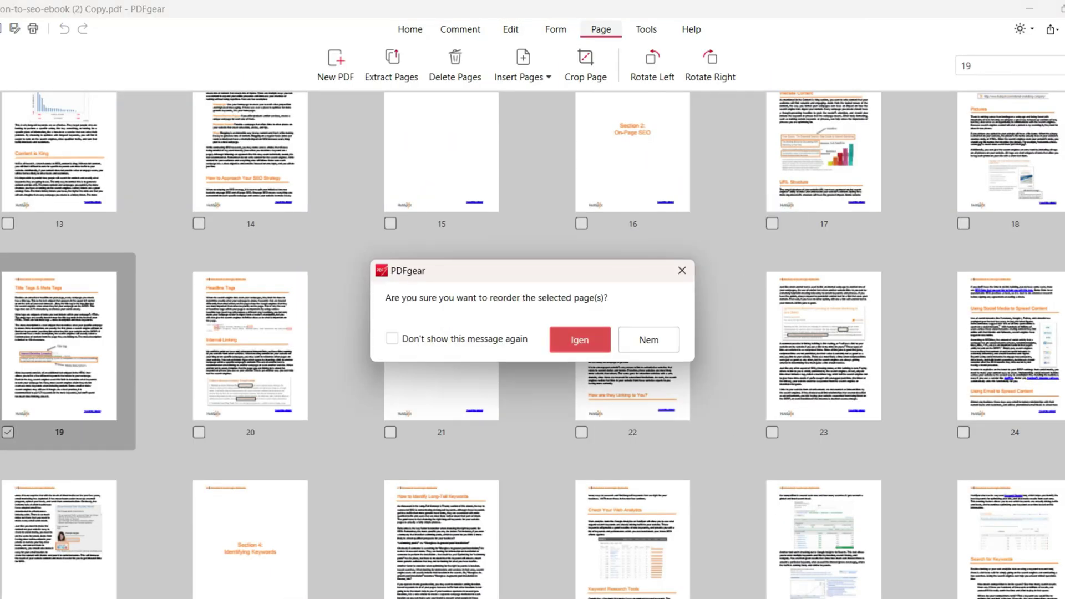
{"action": "left_click", "coordinate": [575, 338]}
Insert a blank page and move it to position 17
{"action": "scroll", "coordinate": [632, 343], "scroll_direction": "up", "scroll_amount": 2}
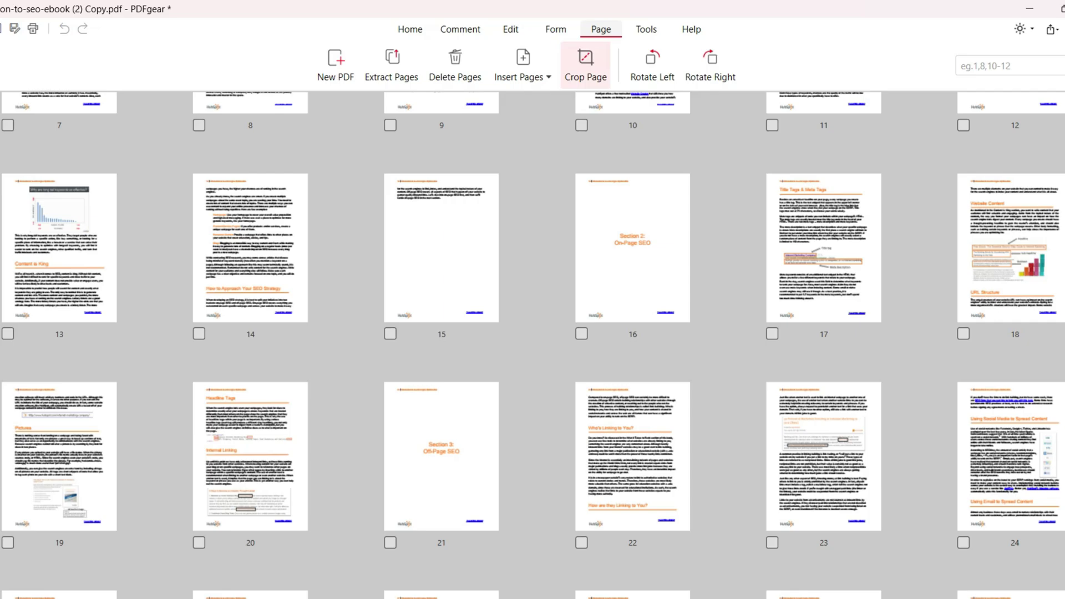
{"action": "left_click", "coordinate": [523, 66]}
{"action": "left_click", "coordinate": [562, 426]}
{"action": "scroll", "coordinate": [824, 344], "scroll_direction": "down", "scroll_amount": 5}
{"action": "left_click_drag", "start_coordinate": [823, 483], "coordinate": [823, 446]}
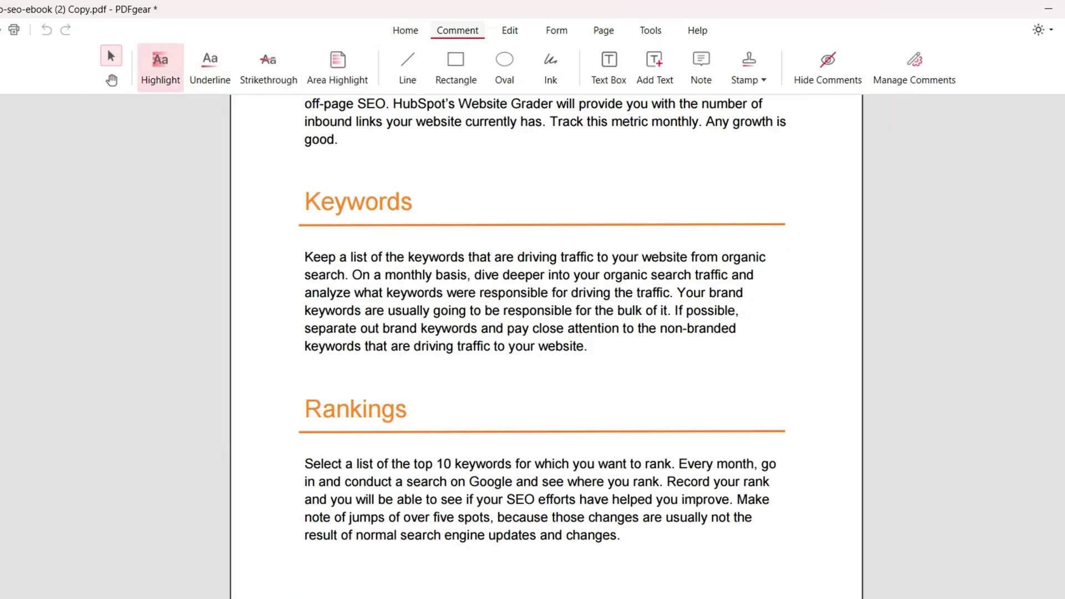
Highlight the first Keywords sentence, area-highlight the Rankings paragraph, and draw a red line
{"action": "left_click_drag", "start_coordinate": [304, 257], "coordinate": [346, 274]}
{"action": "left_click", "coordinate": [337, 66]}
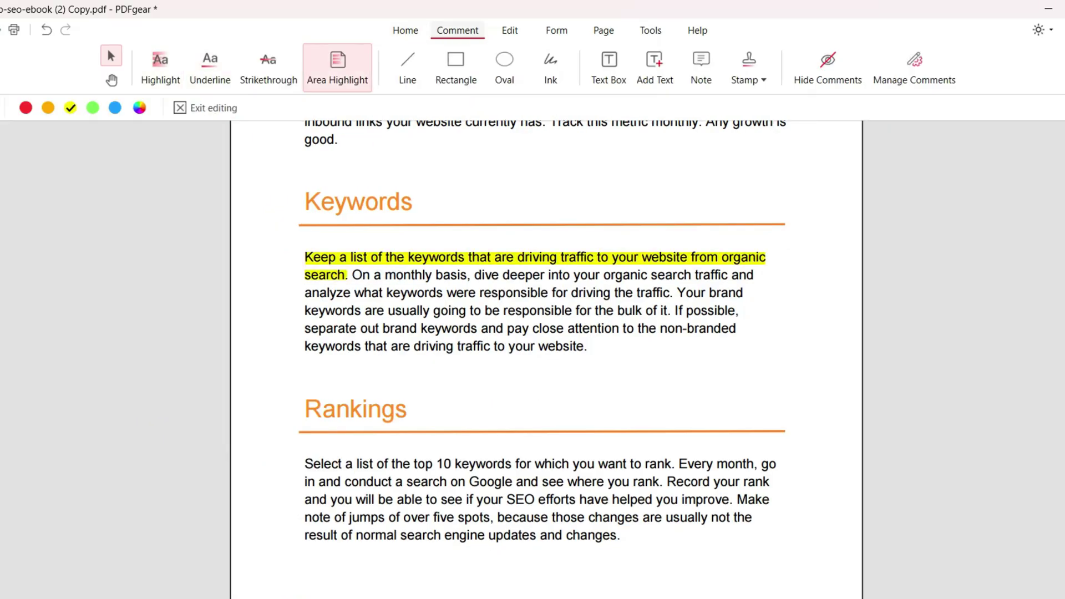
{"action": "left_click_drag", "start_coordinate": [644, 539], "coordinate": [614, 530]}
{"action": "left_click_drag", "start_coordinate": [271, 435], "coordinate": [812, 591]}
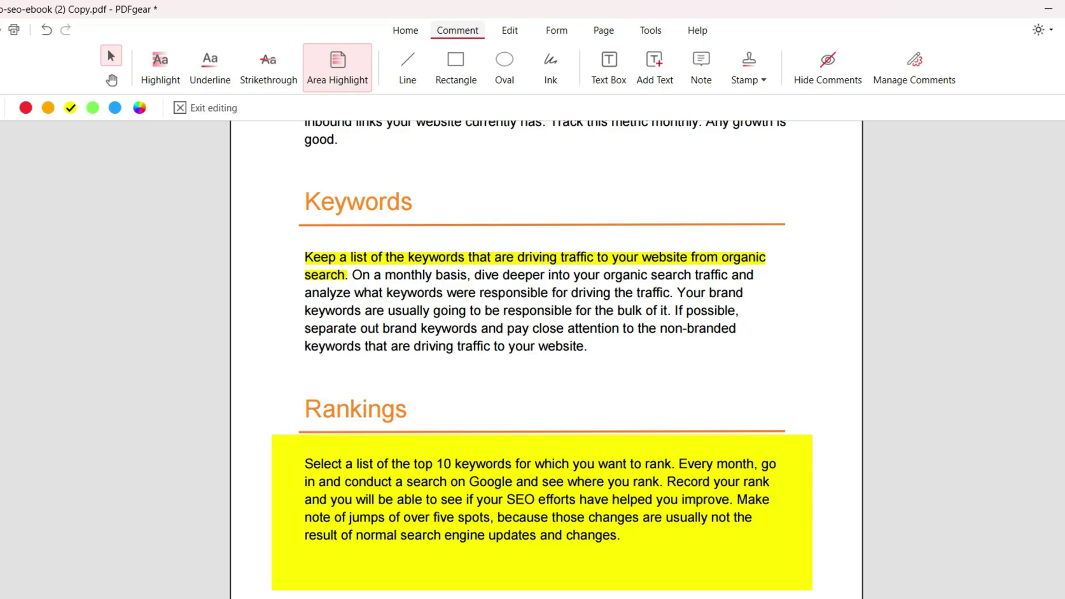
{"action": "left_click", "coordinate": [408, 69]}
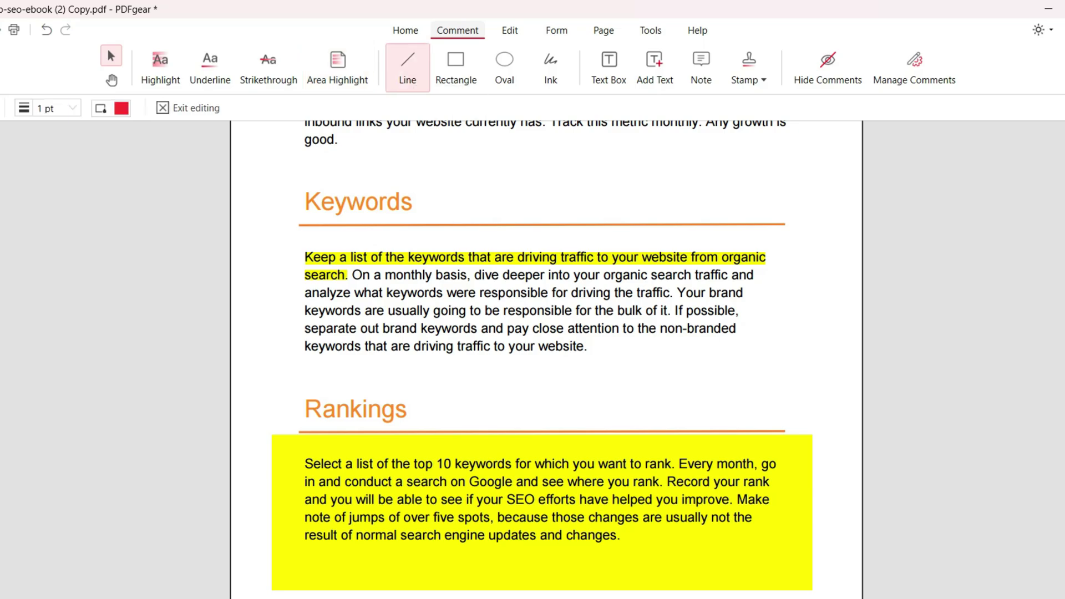
{"action": "left_click_drag", "start_coordinate": [517, 336], "coordinate": [742, 336]}
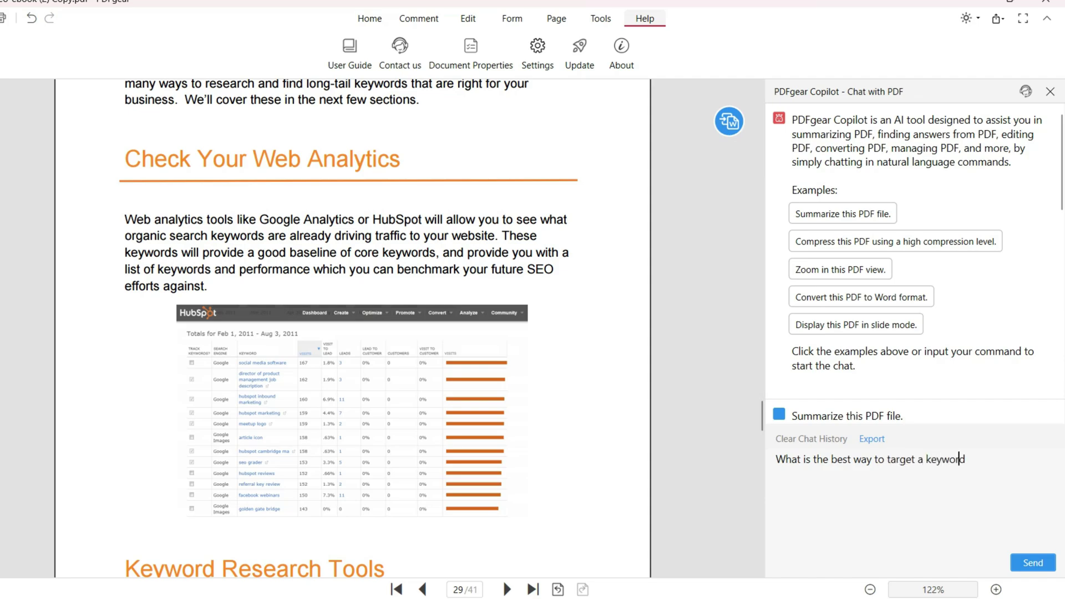
Ask Copilot "What is the best way to target a keyword" and convert the PDF to Word
{"action": "key", "text": "Return"}
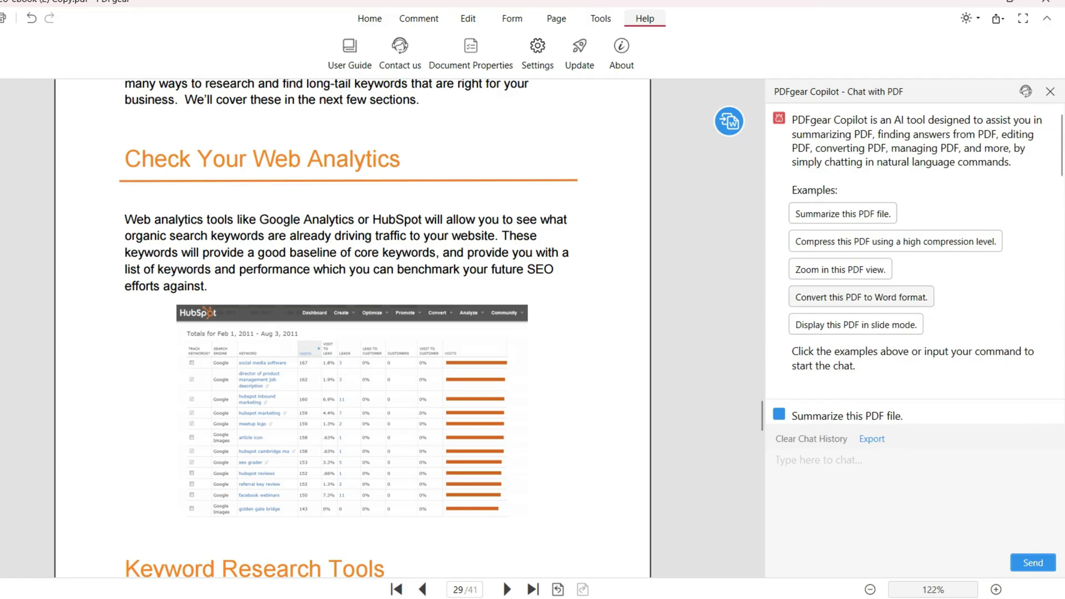
{"action": "left_click", "coordinate": [861, 297]}
{"action": "left_click", "coordinate": [1028, 382]}
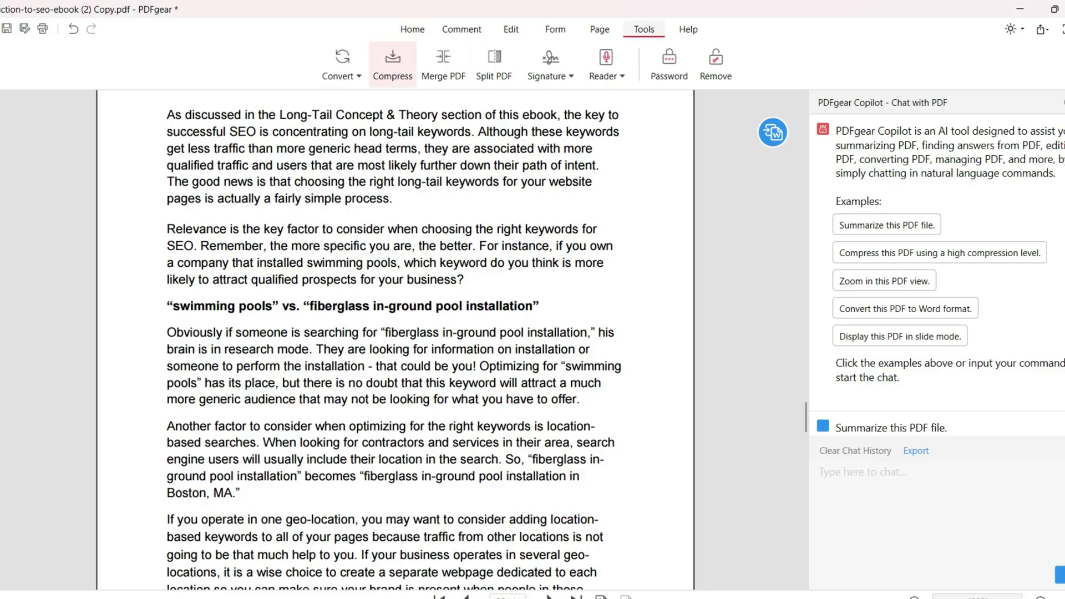
Show the Convert dropdown's formats such as PDF to Word, Excel and PPT
{"action": "left_click", "coordinate": [339, 76]}
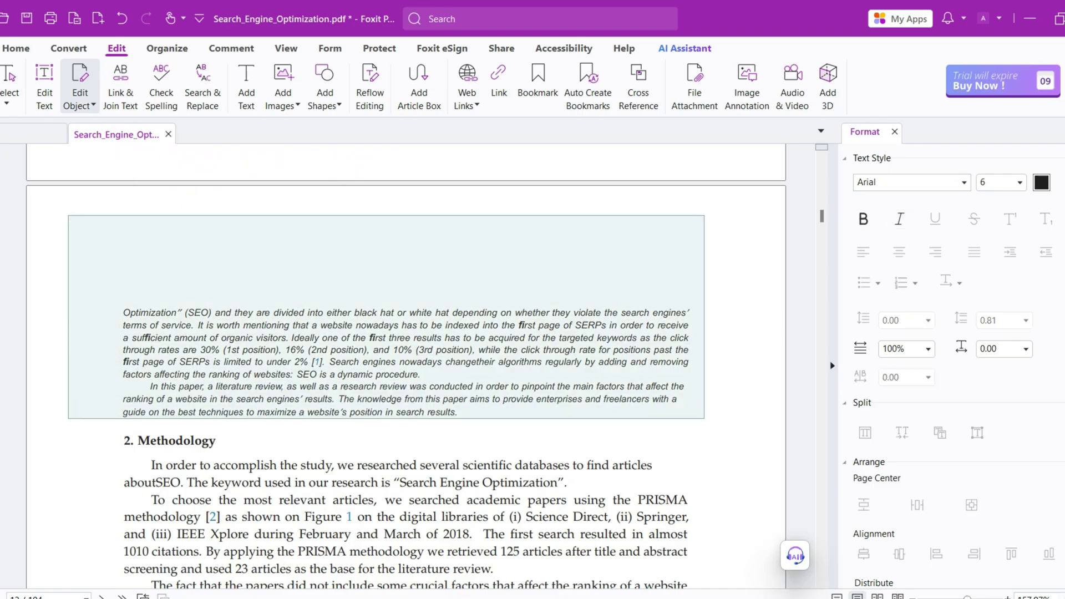
Drag the italic introduction paragraph upward, then undo the move
{"action": "left_click", "coordinate": [406, 362]}
{"action": "left_click_drag", "start_coordinate": [406, 362], "coordinate": [402, 251]}
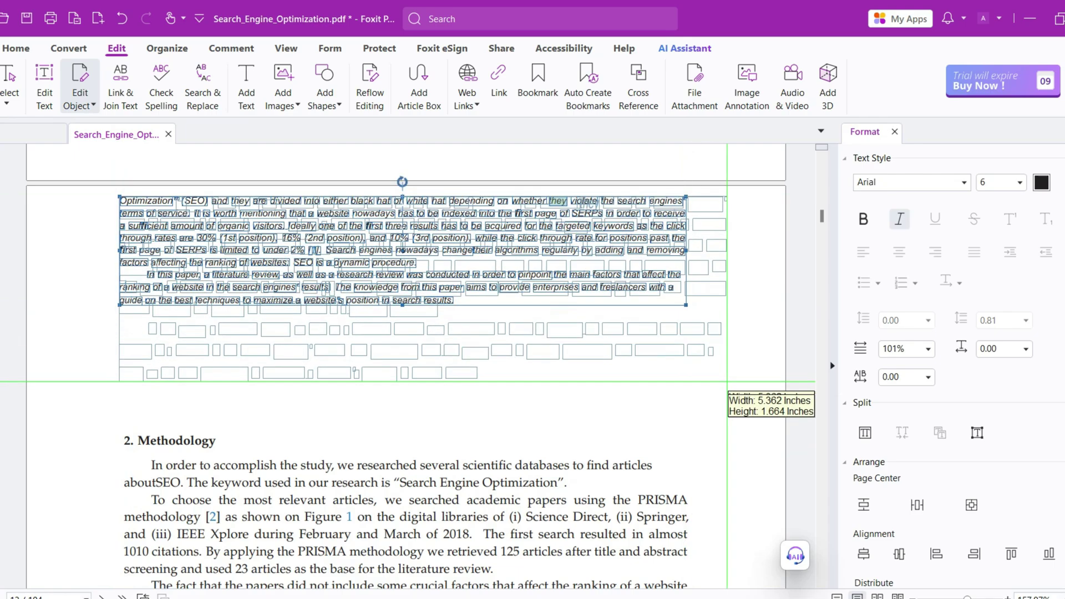
{"action": "key", "text": "ctrl+z"}
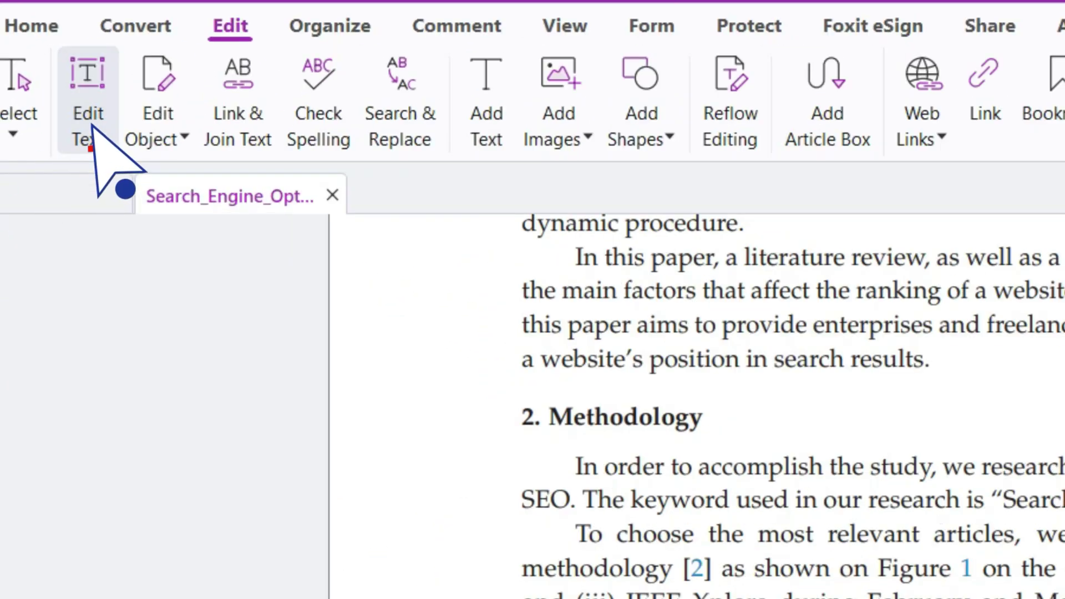
Switch to Edit Text mode and go to page 21 with the Edit tools shown
{"action": "left_click", "coordinate": [93, 126]}
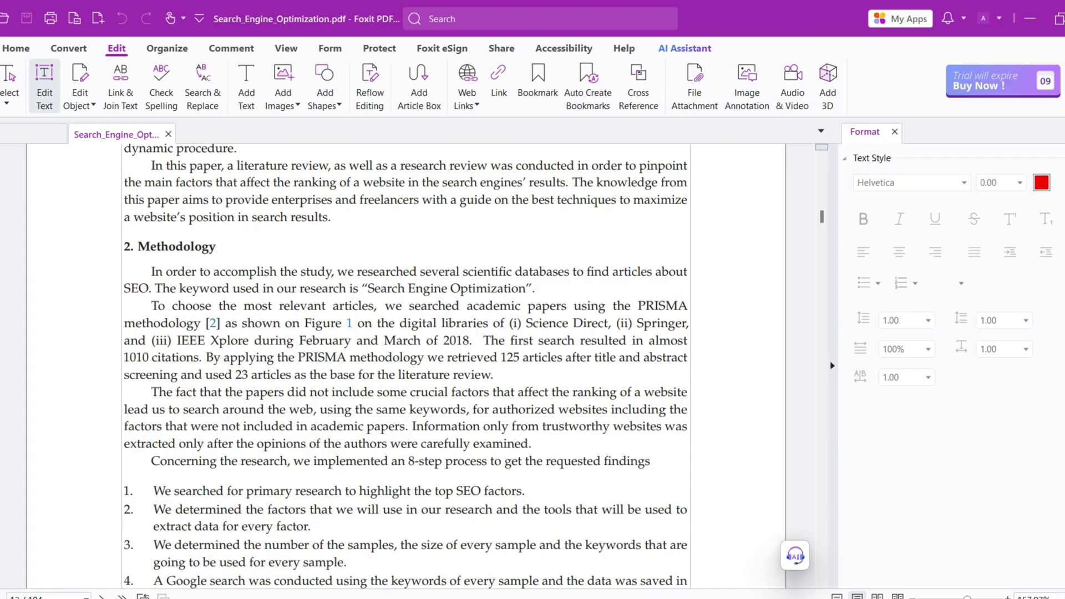
{"action": "scroll", "coordinate": [610, 388], "scroll_direction": "up", "scroll_amount": 3}
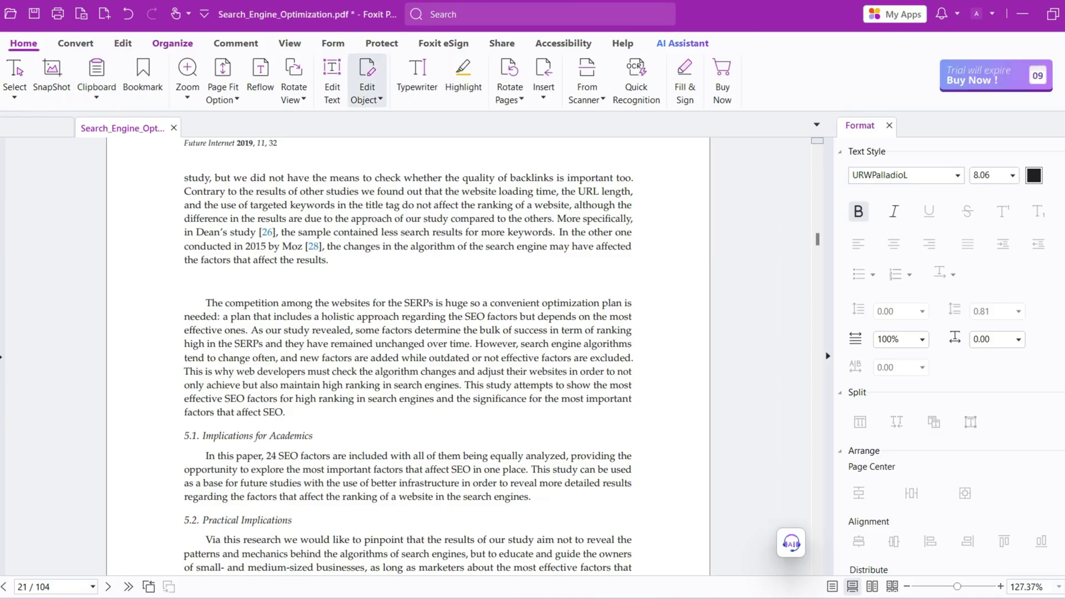
{"action": "key", "text": "alt+e"}
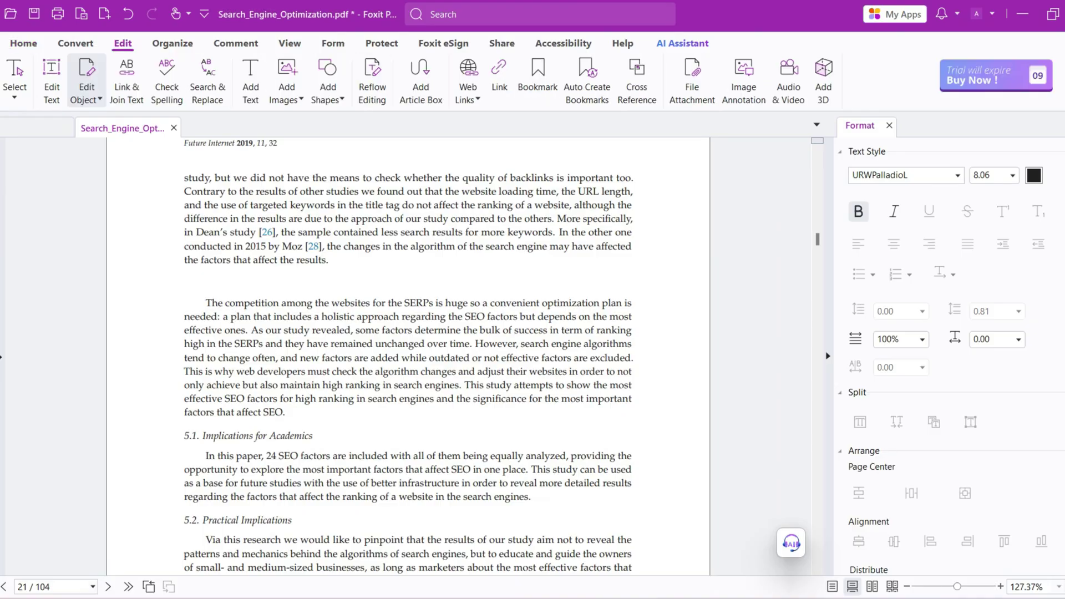
{"action": "key", "text": "Escape"}
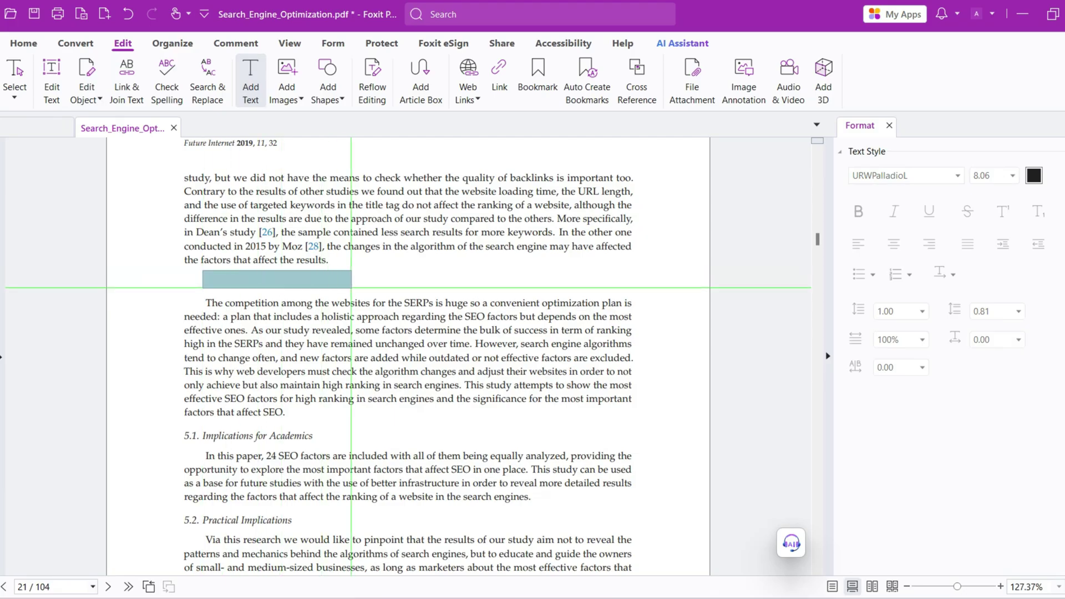
Add the bold italic line "Its also worth to analyze the page 70 for this" above the competition paragraph
{"action": "left_click_drag", "start_coordinate": [351, 288], "coordinate": [621, 290]}
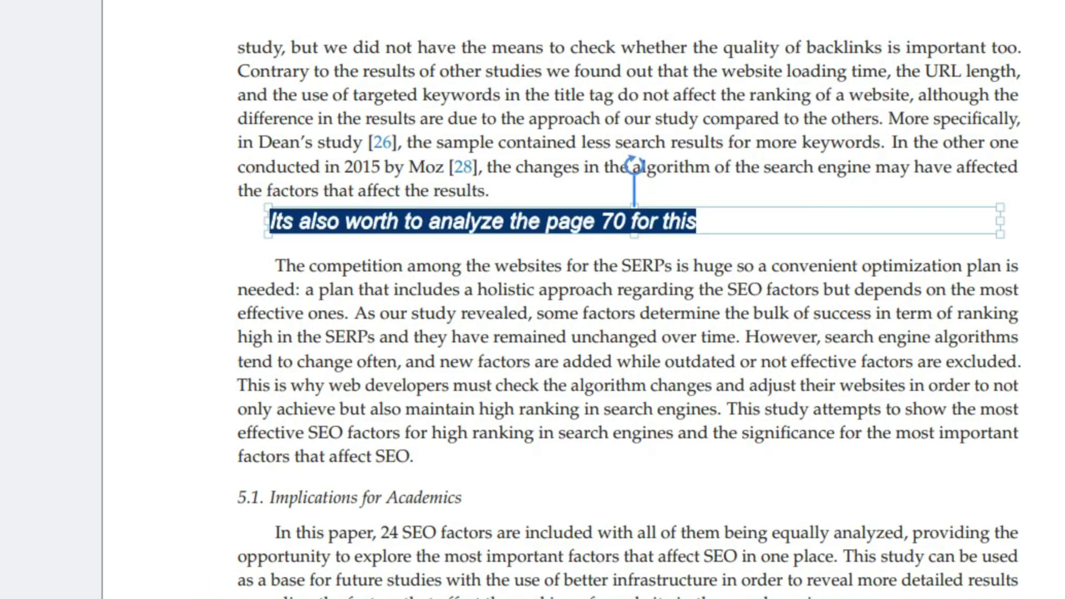
{"action": "key", "text": "Escape"}
{"action": "key", "text": "Escape"}
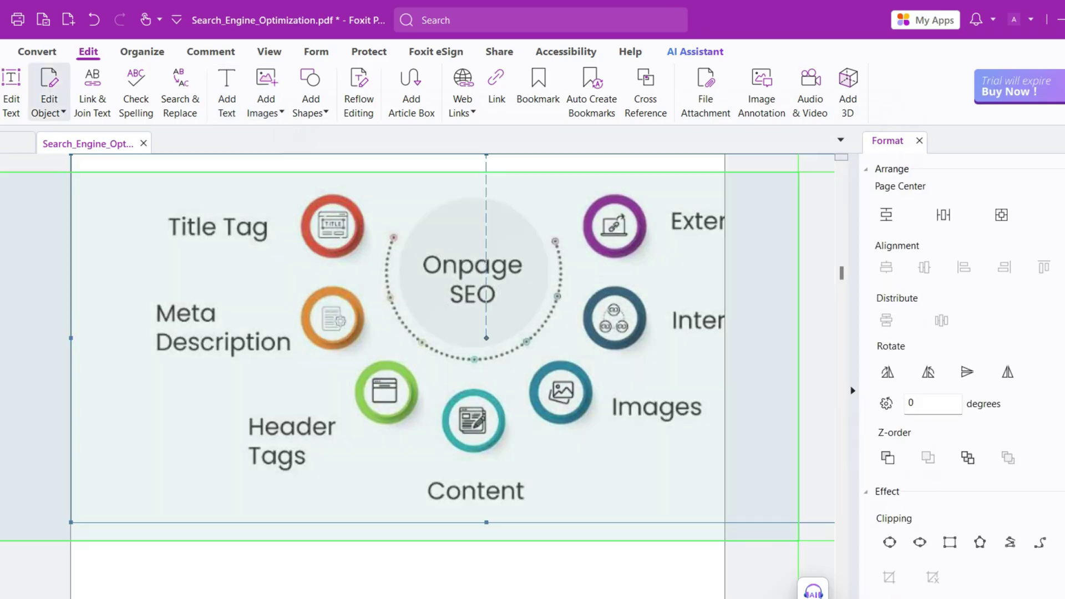
Place the Onpage SEO wheel image on the blank page below the licence notice
{"action": "left_click_drag", "start_coordinate": [163, 191], "coordinate": [723, 545]}
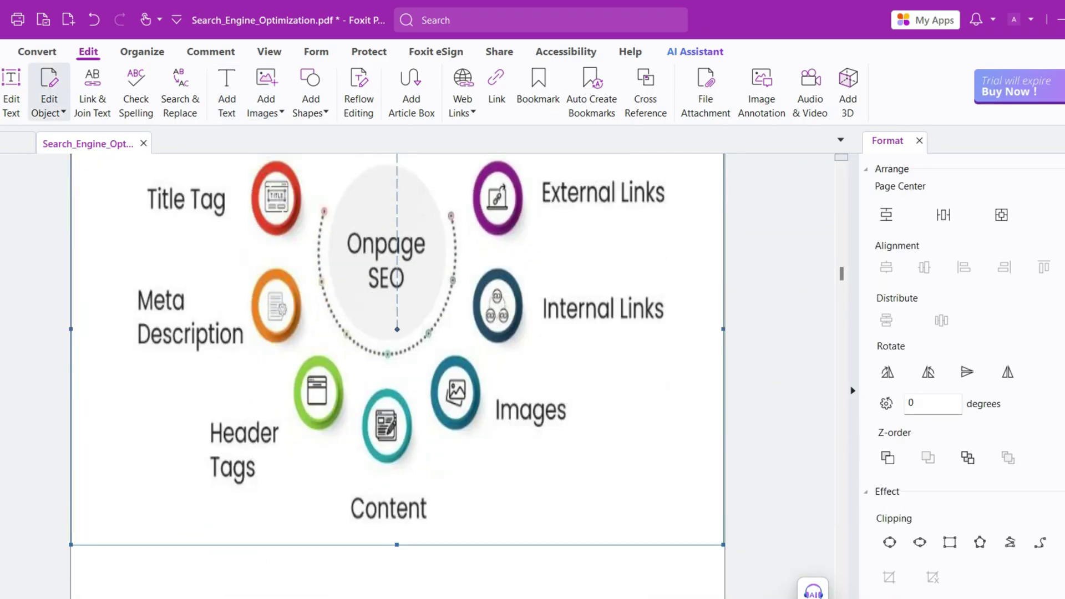
{"action": "scroll", "coordinate": [962, 377], "scroll_direction": "down", "scroll_amount": 2}
{"action": "key", "text": "Escape"}
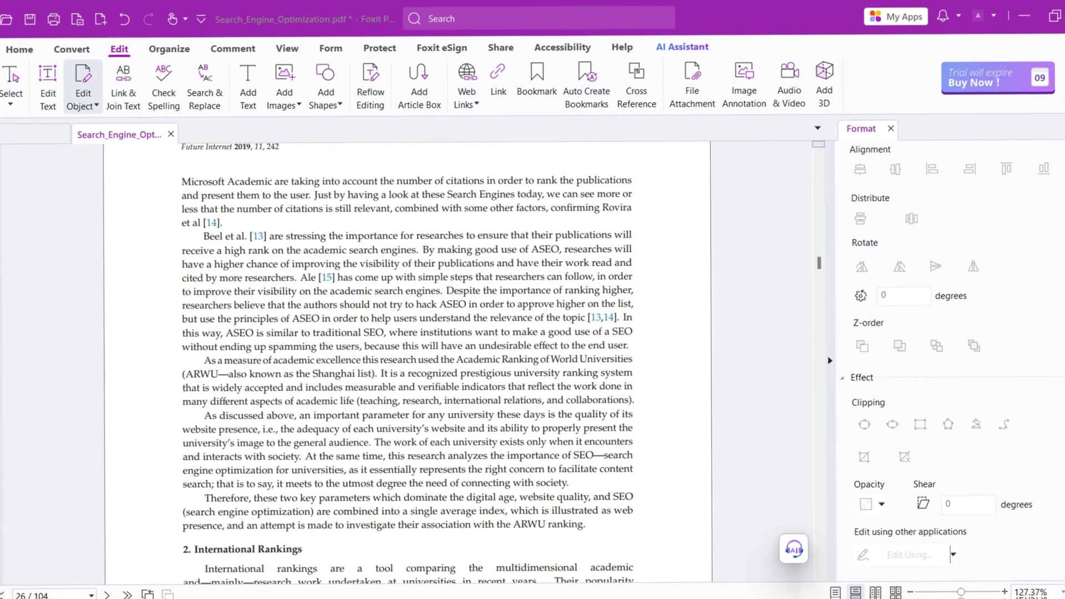
Highlight the passage about using ASEO
{"action": "left_click", "coordinate": [233, 49]}
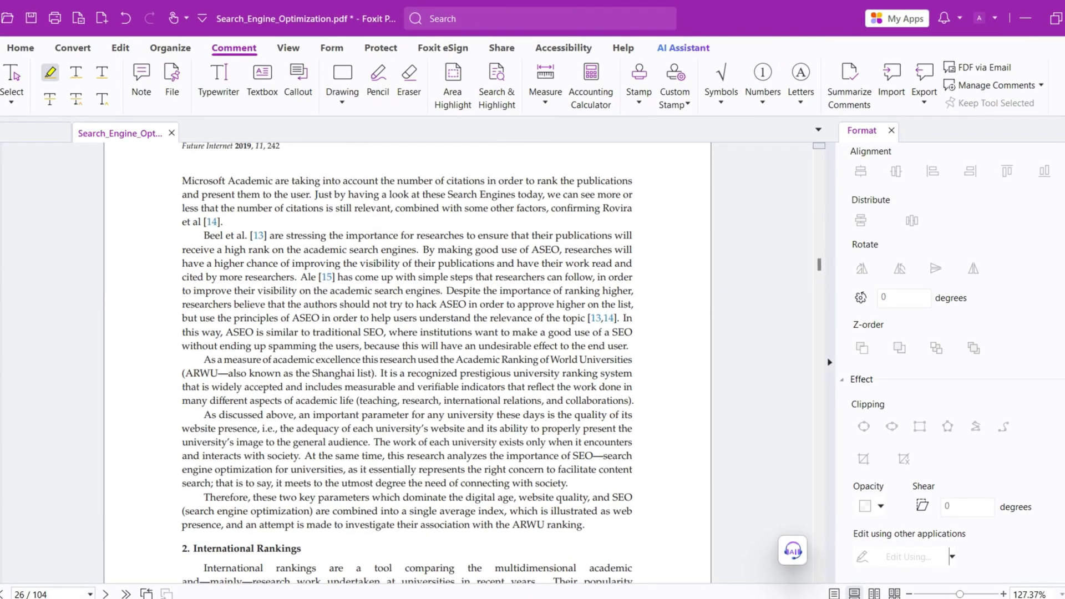
{"action": "left_click", "coordinate": [50, 72]}
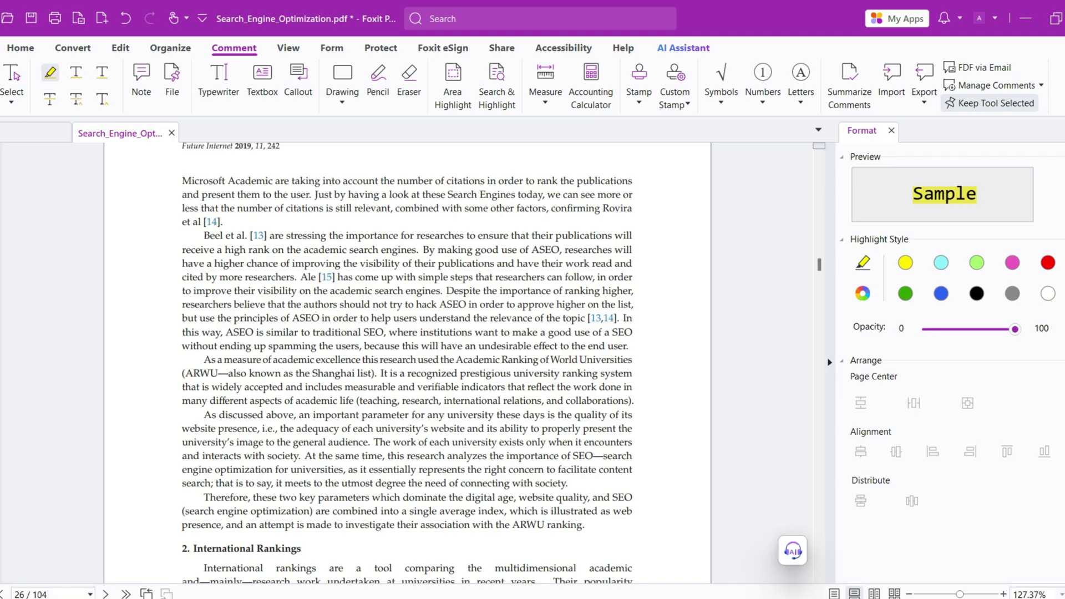
{"action": "left_click_drag", "start_coordinate": [423, 250], "coordinate": [628, 346]}
Add a "Save it to my notes" note and blue area-highlight the International rankings paragraph
{"action": "left_click", "coordinate": [141, 78]}
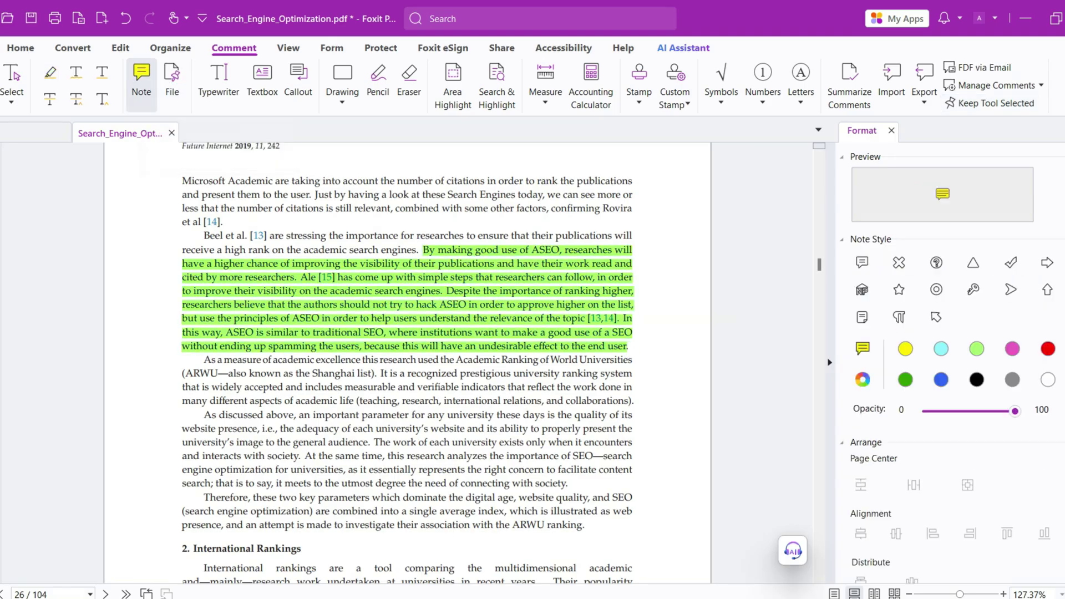
{"action": "left_click", "coordinate": [533, 293]}
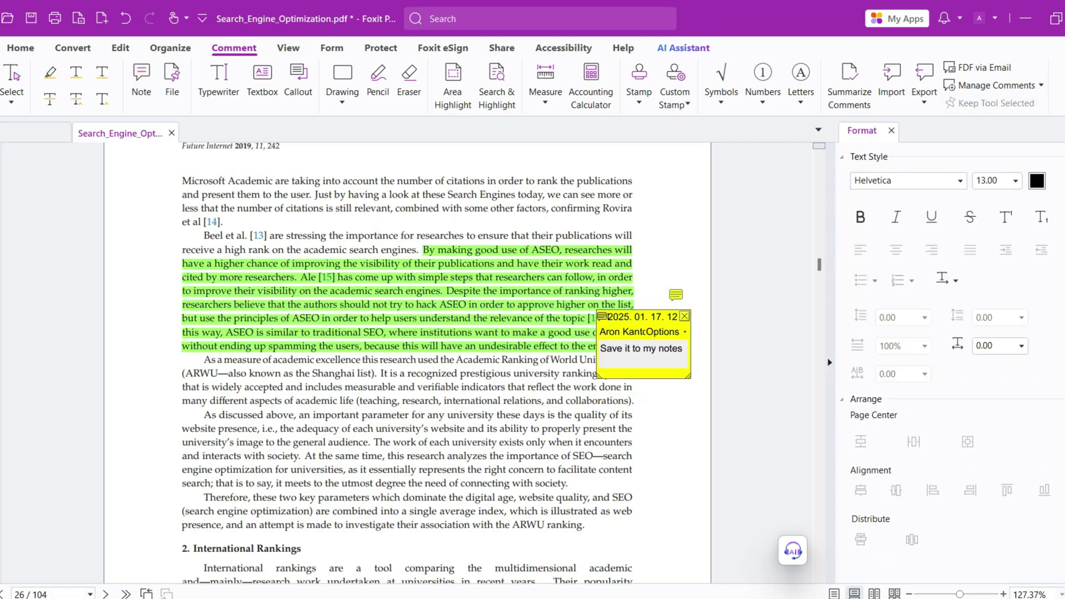
{"action": "left_click_drag", "start_coordinate": [157, 205], "coordinate": [684, 271]}
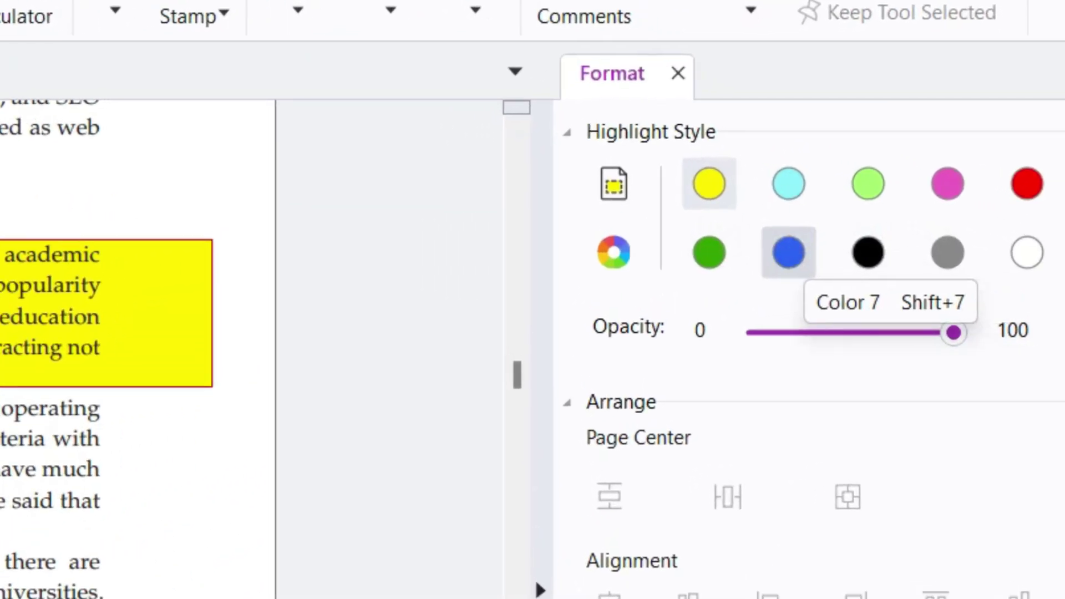
{"action": "left_click", "coordinate": [788, 252]}
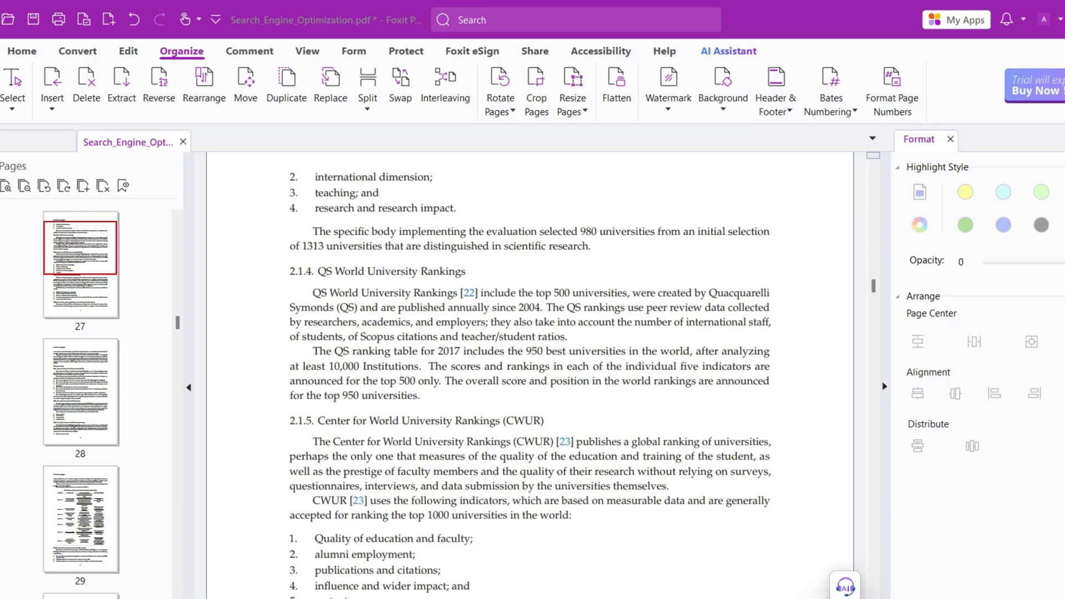
Drag the Table 1 page thumbnail (page 29) above page 28 in the Pages panel
{"action": "scroll", "coordinate": [530, 376], "scroll_direction": "down", "scroll_amount": 4}
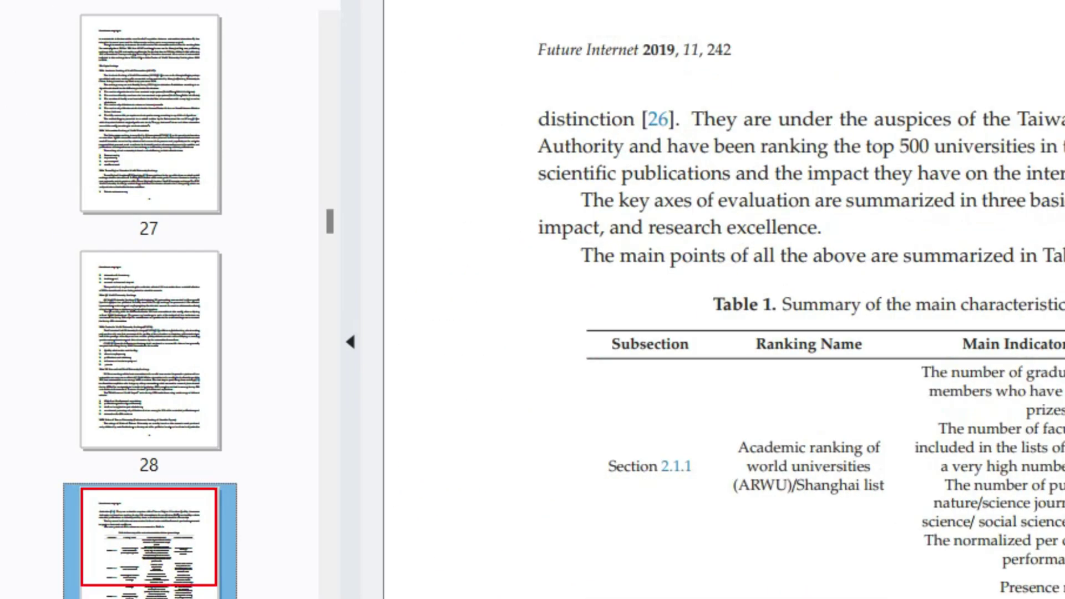
{"action": "left_click_drag", "start_coordinate": [150, 533], "coordinate": [150, 245]}
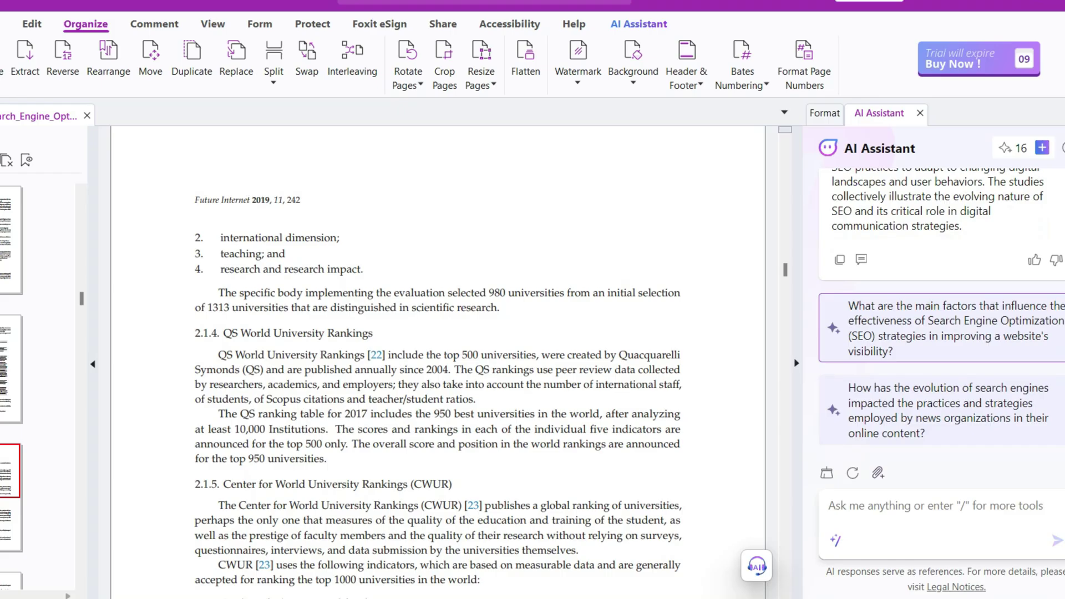
Scroll through the AI Assistant's overview summary and suggested follow-up questions
{"action": "scroll", "coordinate": [438, 360], "scroll_direction": "down", "scroll_amount": 8}
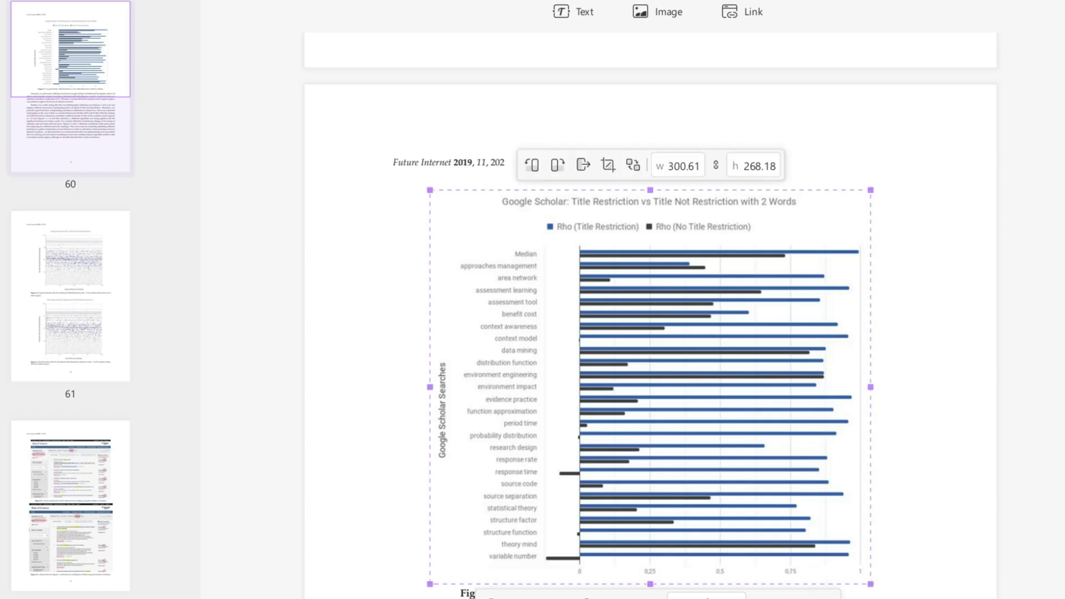
Enlarge the Google Scholar chart to 368.91 × 329.11 and break off the 'Likewise' paragraph
{"action": "left_click_drag", "start_coordinate": [908, 156], "coordinate": [929, 93]}
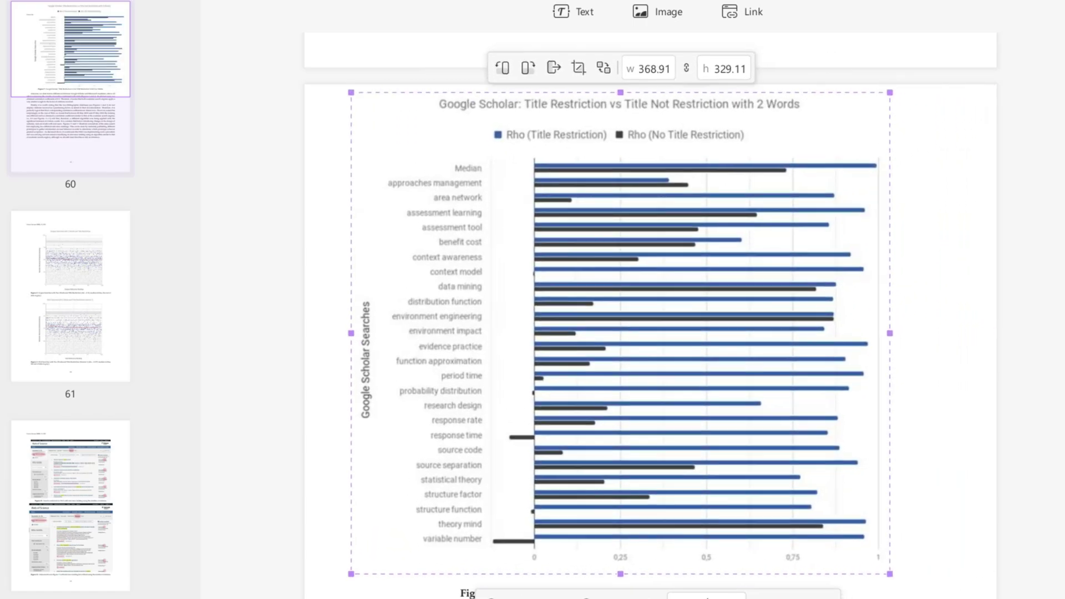
{"action": "scroll", "coordinate": [649, 333], "scroll_direction": "down", "scroll_amount": 5}
{"action": "left_click", "coordinate": [771, 414]}
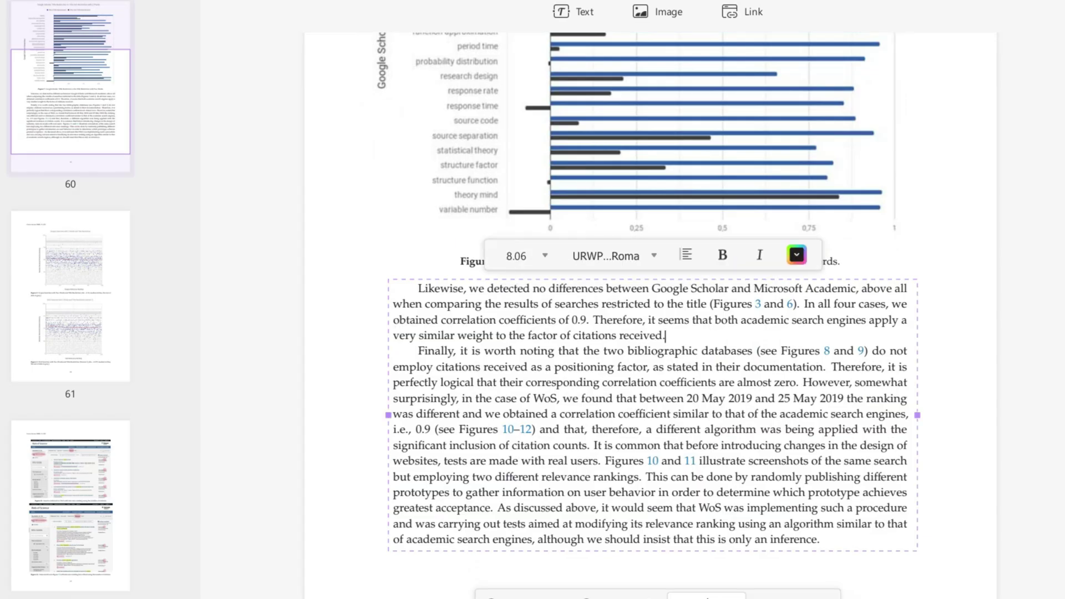
{"action": "key", "text": "Return"}
{"action": "key", "text": "Return"}
Make the 'Likewise…' paragraph bold, dark red and font size 10
{"action": "left_click_drag", "start_coordinate": [666, 335], "coordinate": [417, 288]}
{"action": "key", "text": "ctrl+b"}
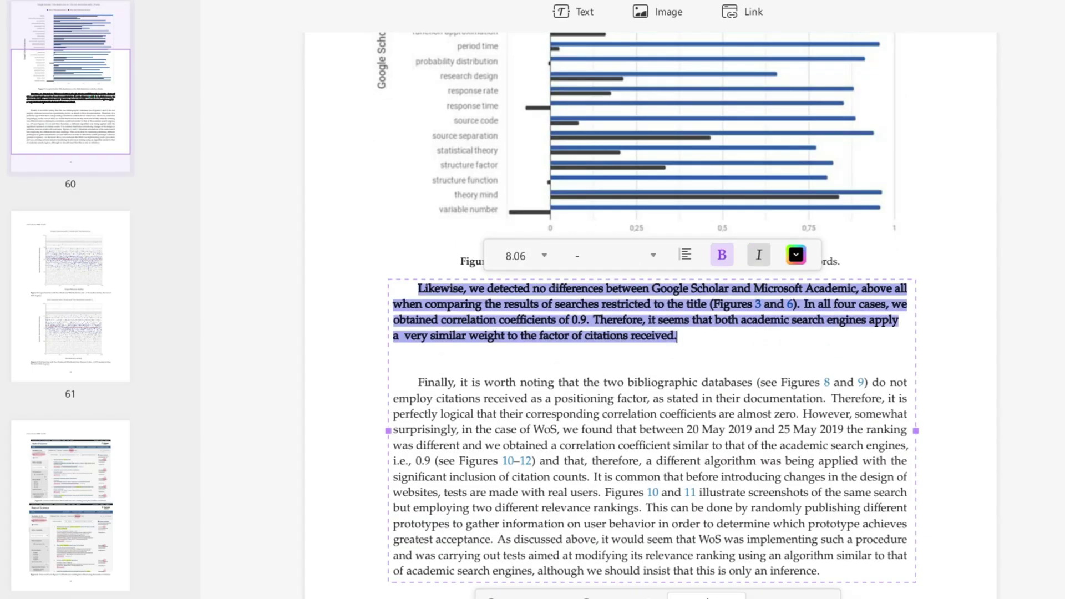
{"action": "left_click", "coordinate": [795, 254]}
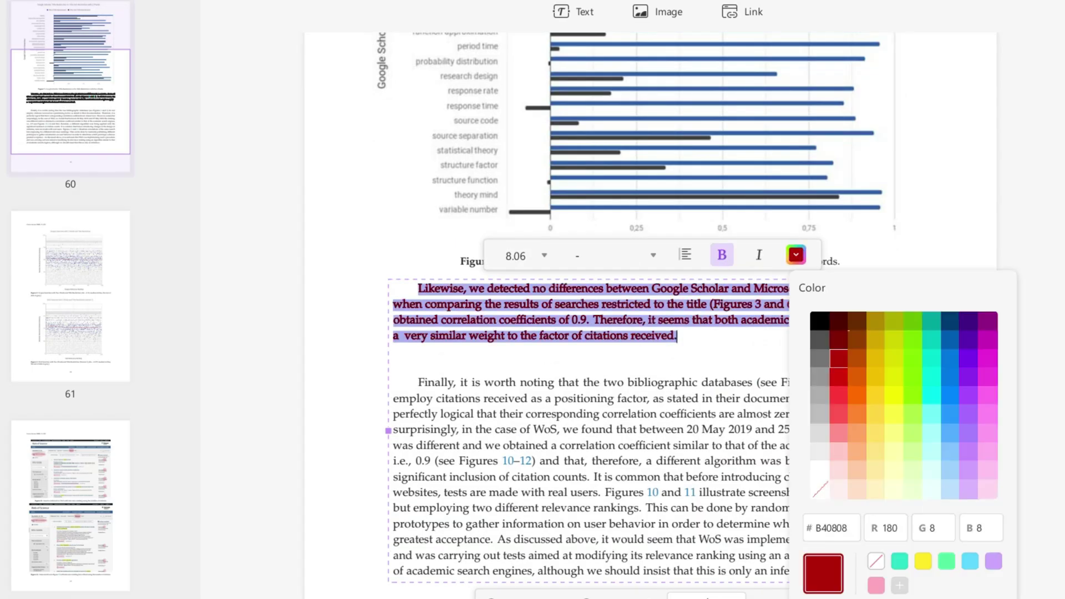
{"action": "left_click", "coordinate": [543, 255]}
{"action": "left_click", "coordinate": [515, 380]}
{"action": "left_click", "coordinate": [397, 405]}
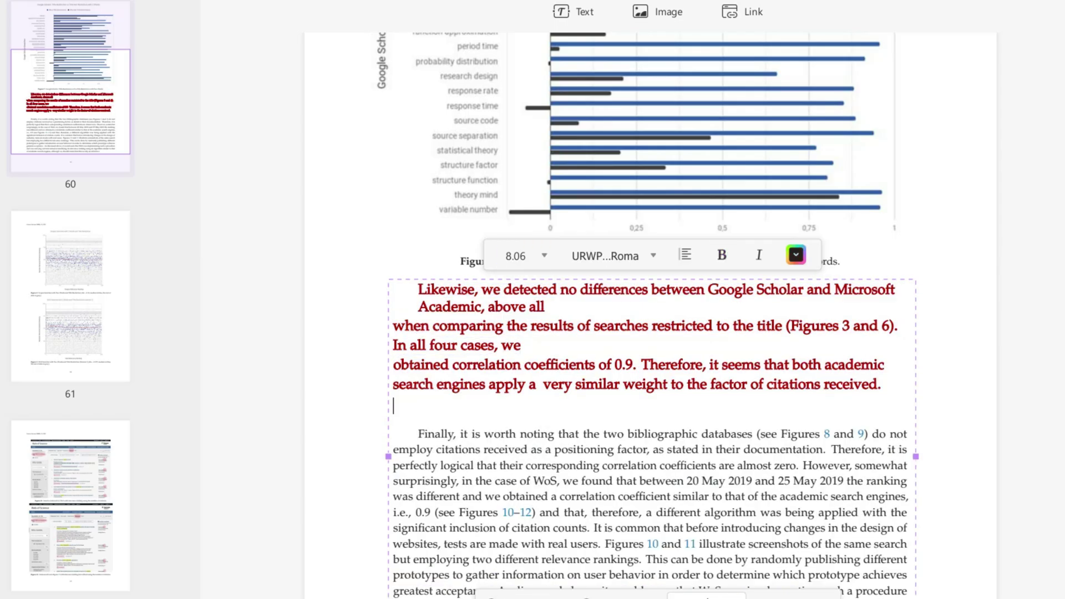
{"action": "scroll", "coordinate": [649, 333], "scroll_direction": "down", "scroll_amount": 1}
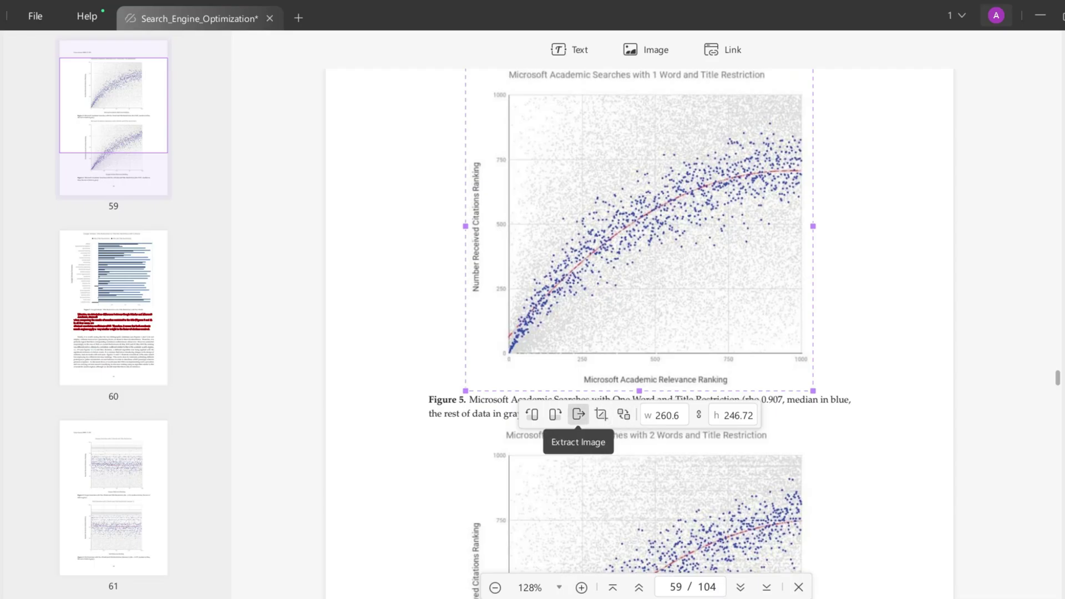
Rotate the Figure 5 scatter plot and back, then crop it to a smaller area
{"action": "left_click", "coordinate": [555, 415]}
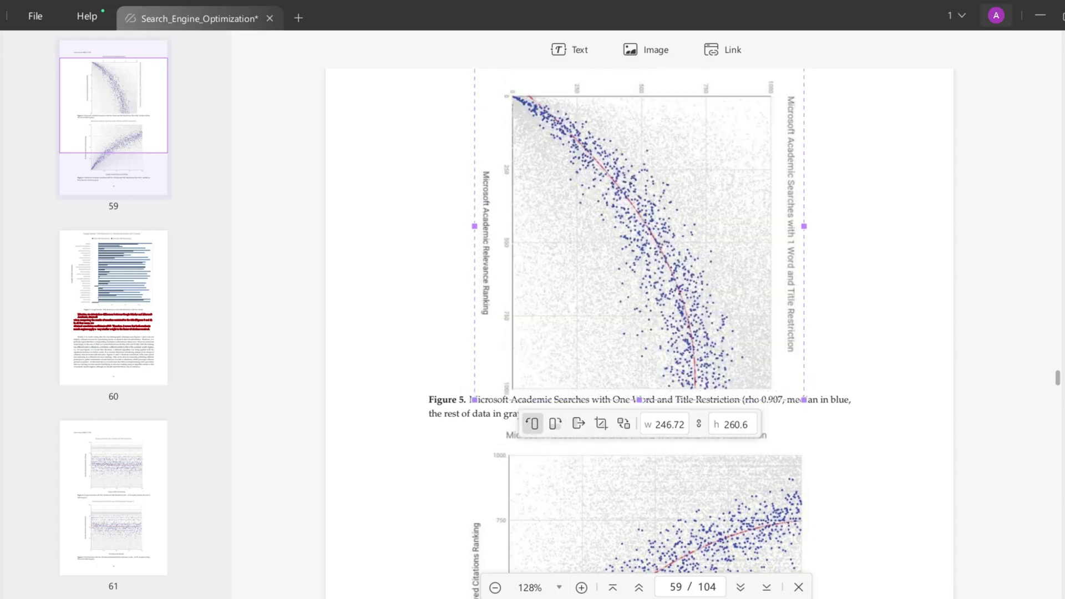
{"action": "left_click", "coordinate": [531, 424]}
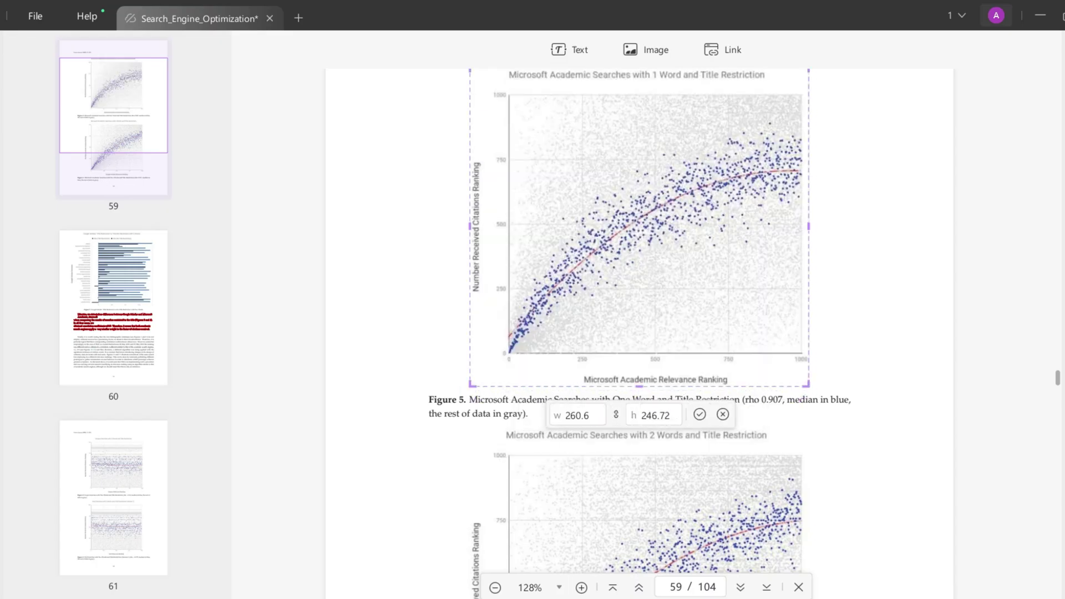
{"action": "left_click_drag", "start_coordinate": [802, 381], "coordinate": [769, 348]}
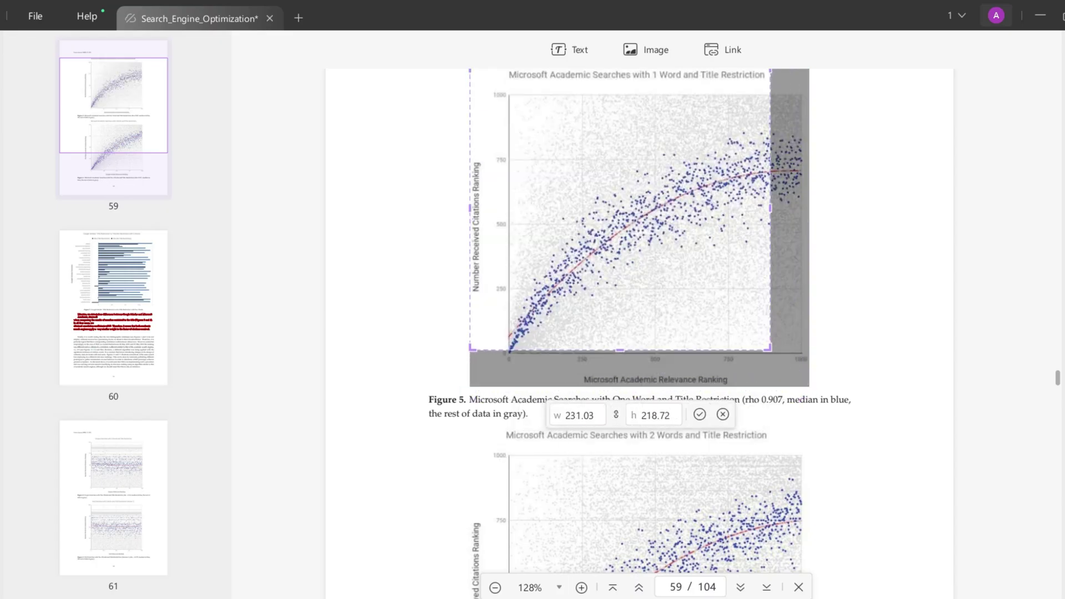
{"action": "left_click_drag", "start_coordinate": [619, 208], "coordinate": [660, 208]}
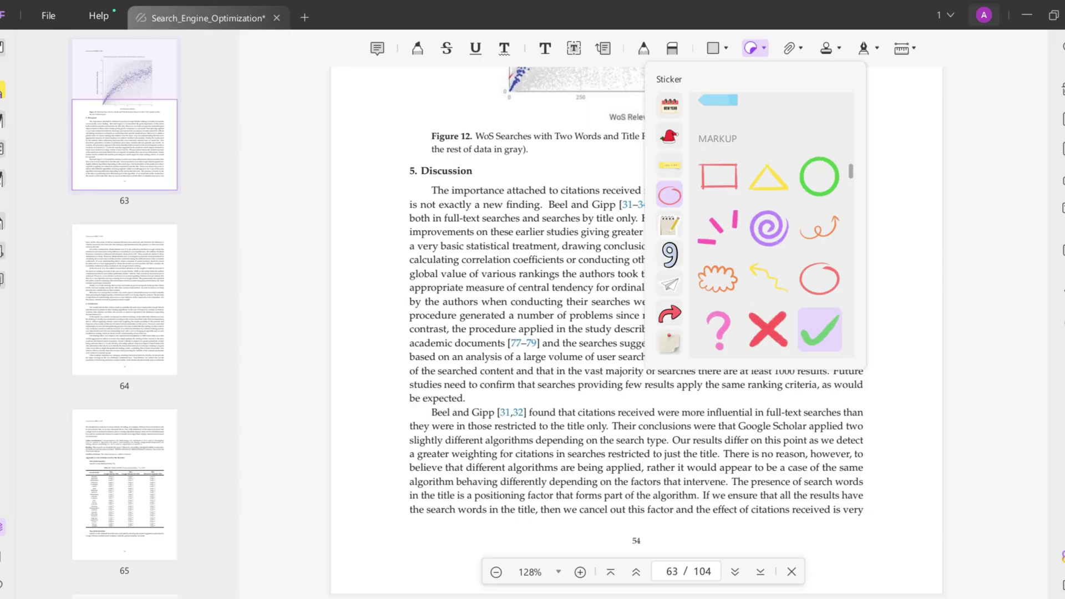
Close the sticker choices with Esc
{"action": "key", "text": "Escape"}
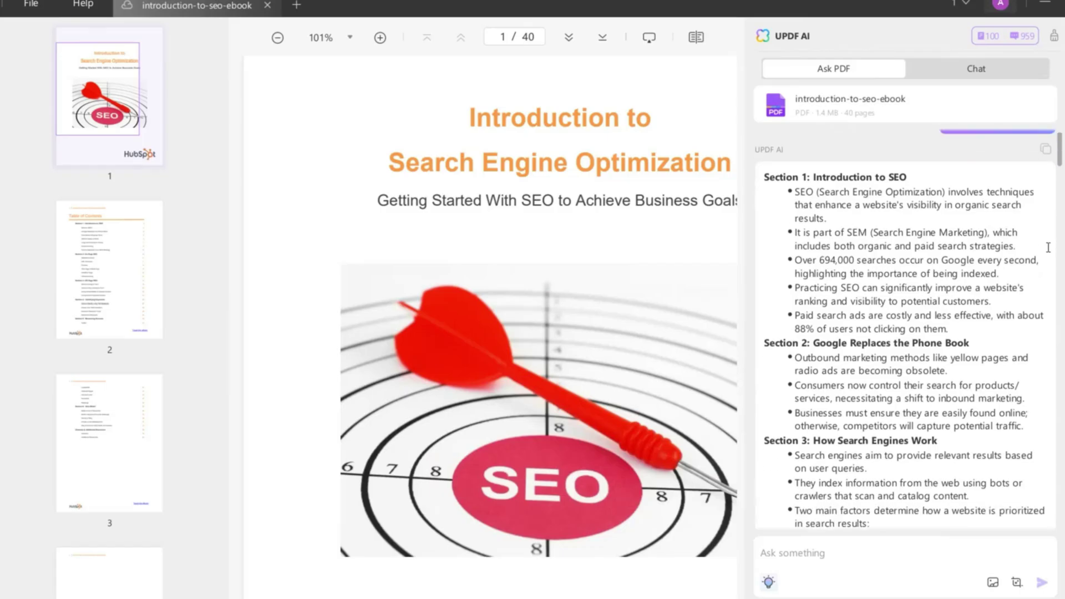
Ask the UPDF AI 'What is on-page SEO?' after reviewing the ebook summary
{"action": "scroll", "coordinate": [1048, 248], "scroll_direction": "down", "scroll_amount": 1}
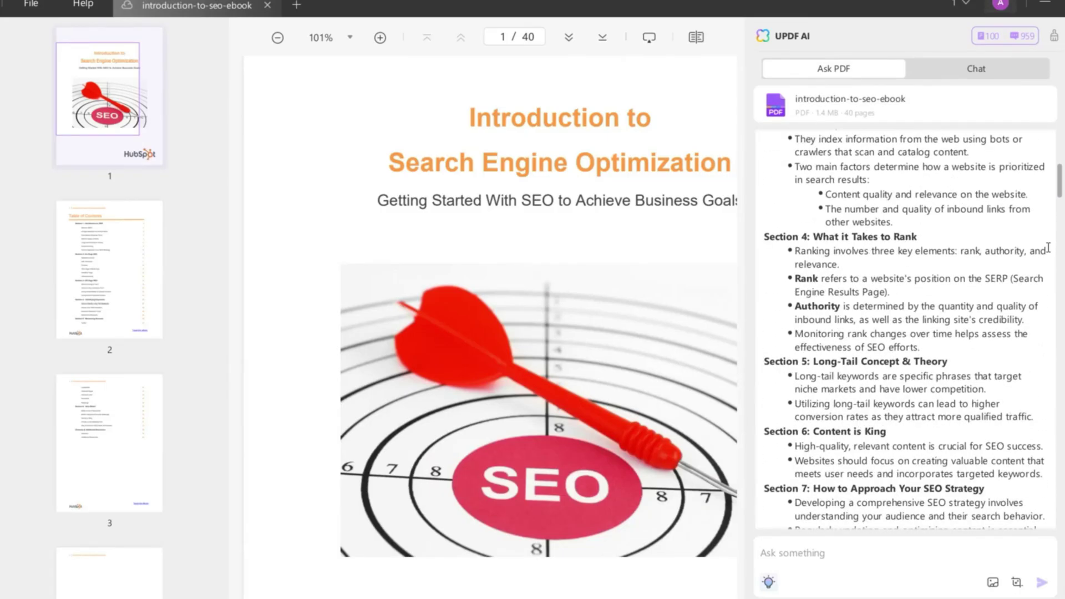
{"action": "scroll", "coordinate": [1048, 248], "scroll_direction": "down", "scroll_amount": 8}
{"action": "left_click", "coordinate": [847, 555]}
{"action": "type", "text": "What is on-page SEO?"}
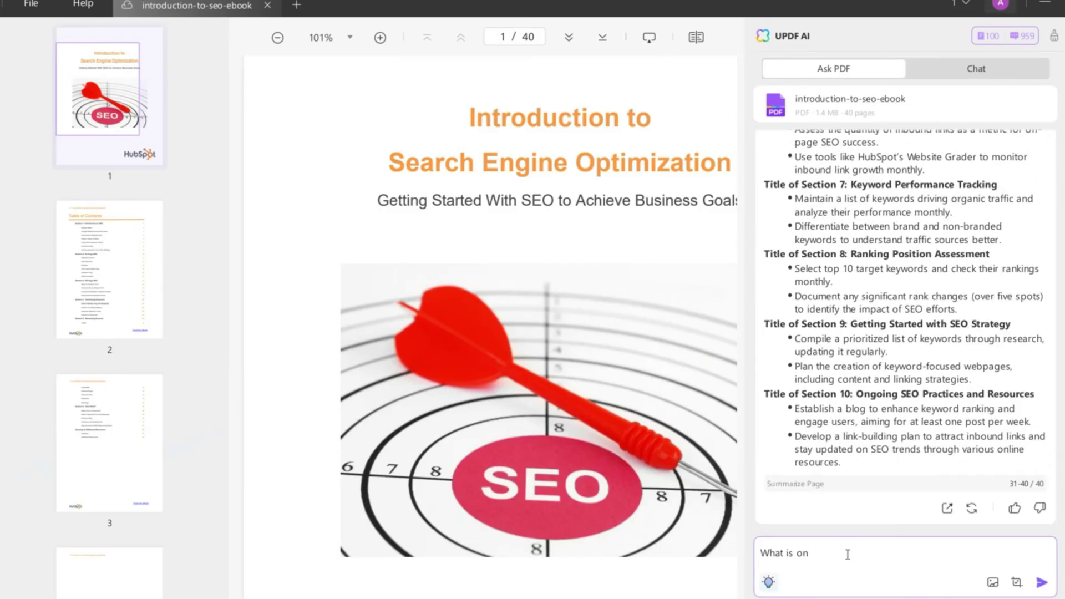
{"action": "key", "text": "Return"}
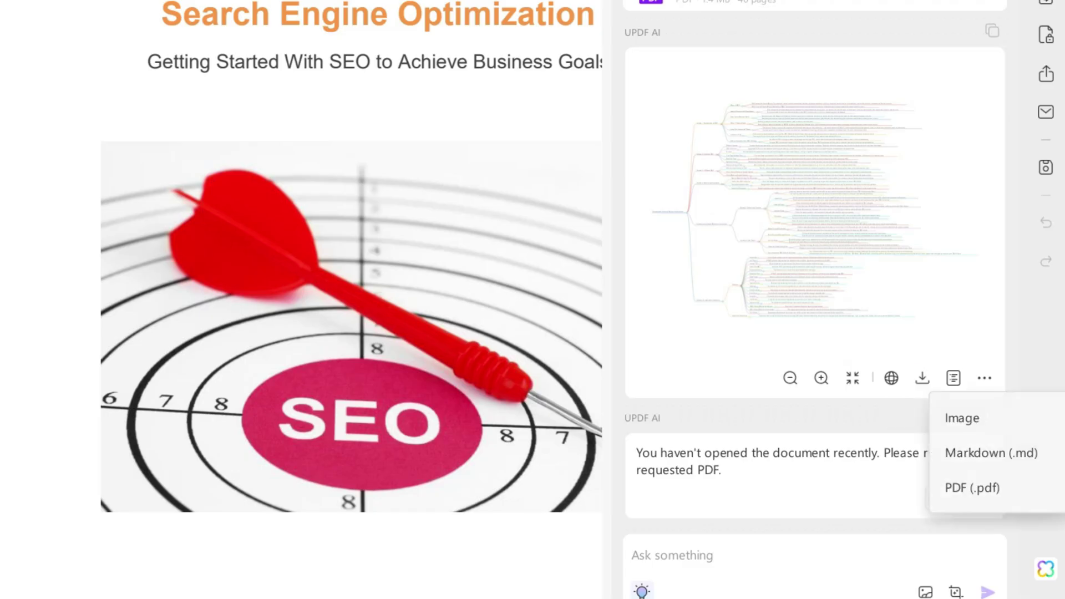
{"action": "left_click", "coordinate": [973, 487]}
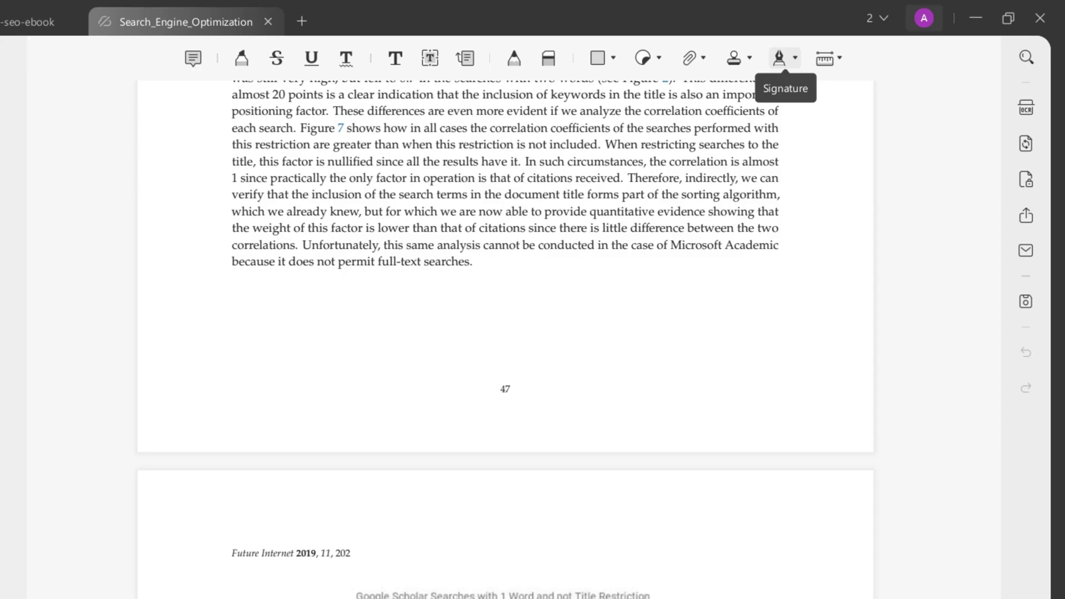
Start and cancel a new signature, then bring up the Encrypt with Password options
{"action": "left_click", "coordinate": [779, 58]}
{"action": "left_click", "coordinate": [784, 480]}
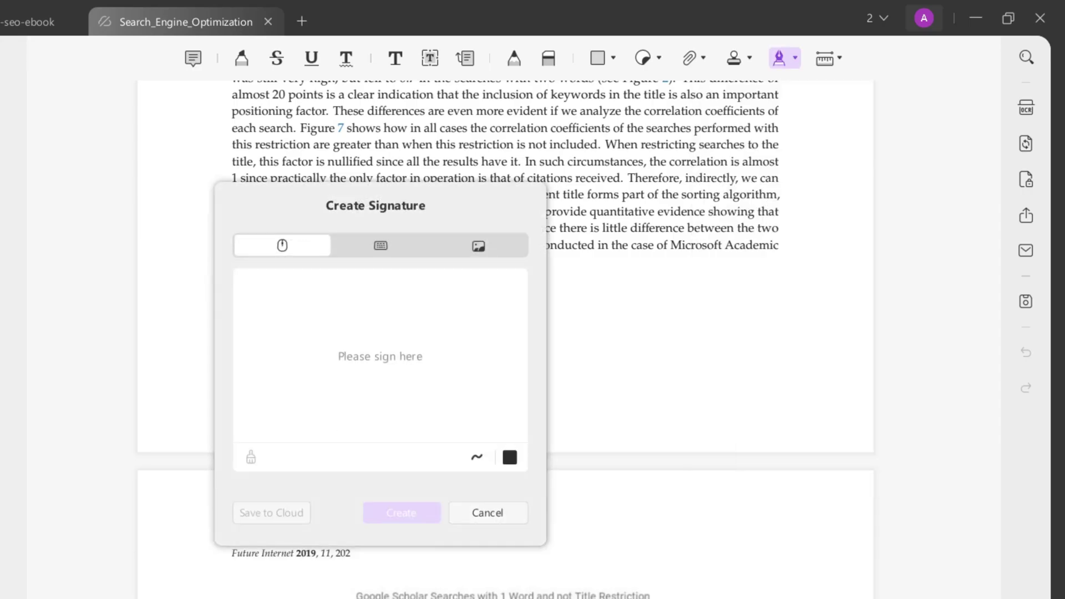
{"action": "key", "text": "Escape"}
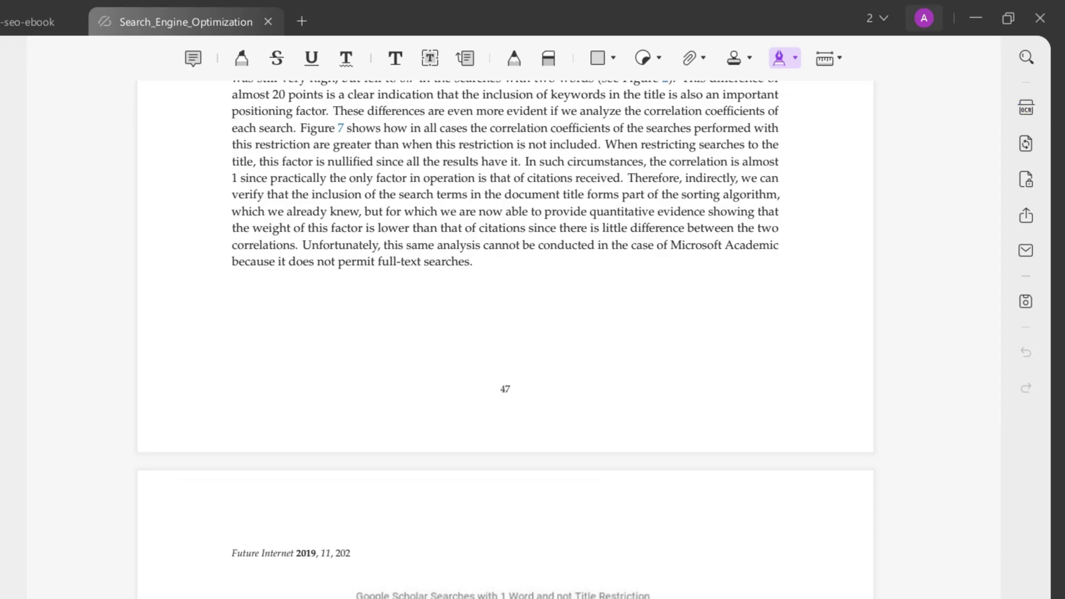
{"action": "left_click", "coordinate": [1025, 179]}
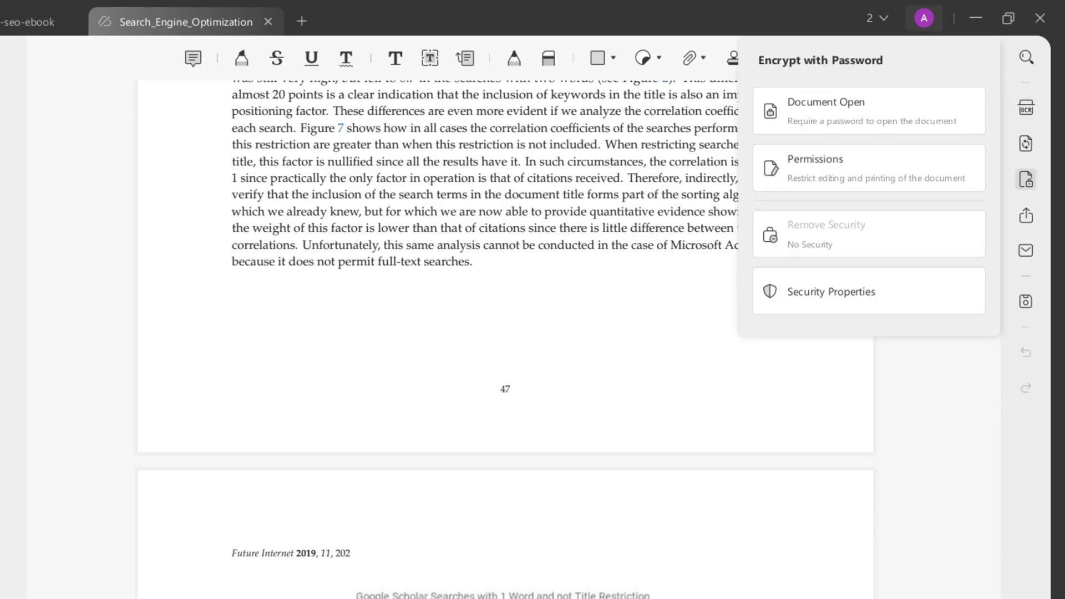